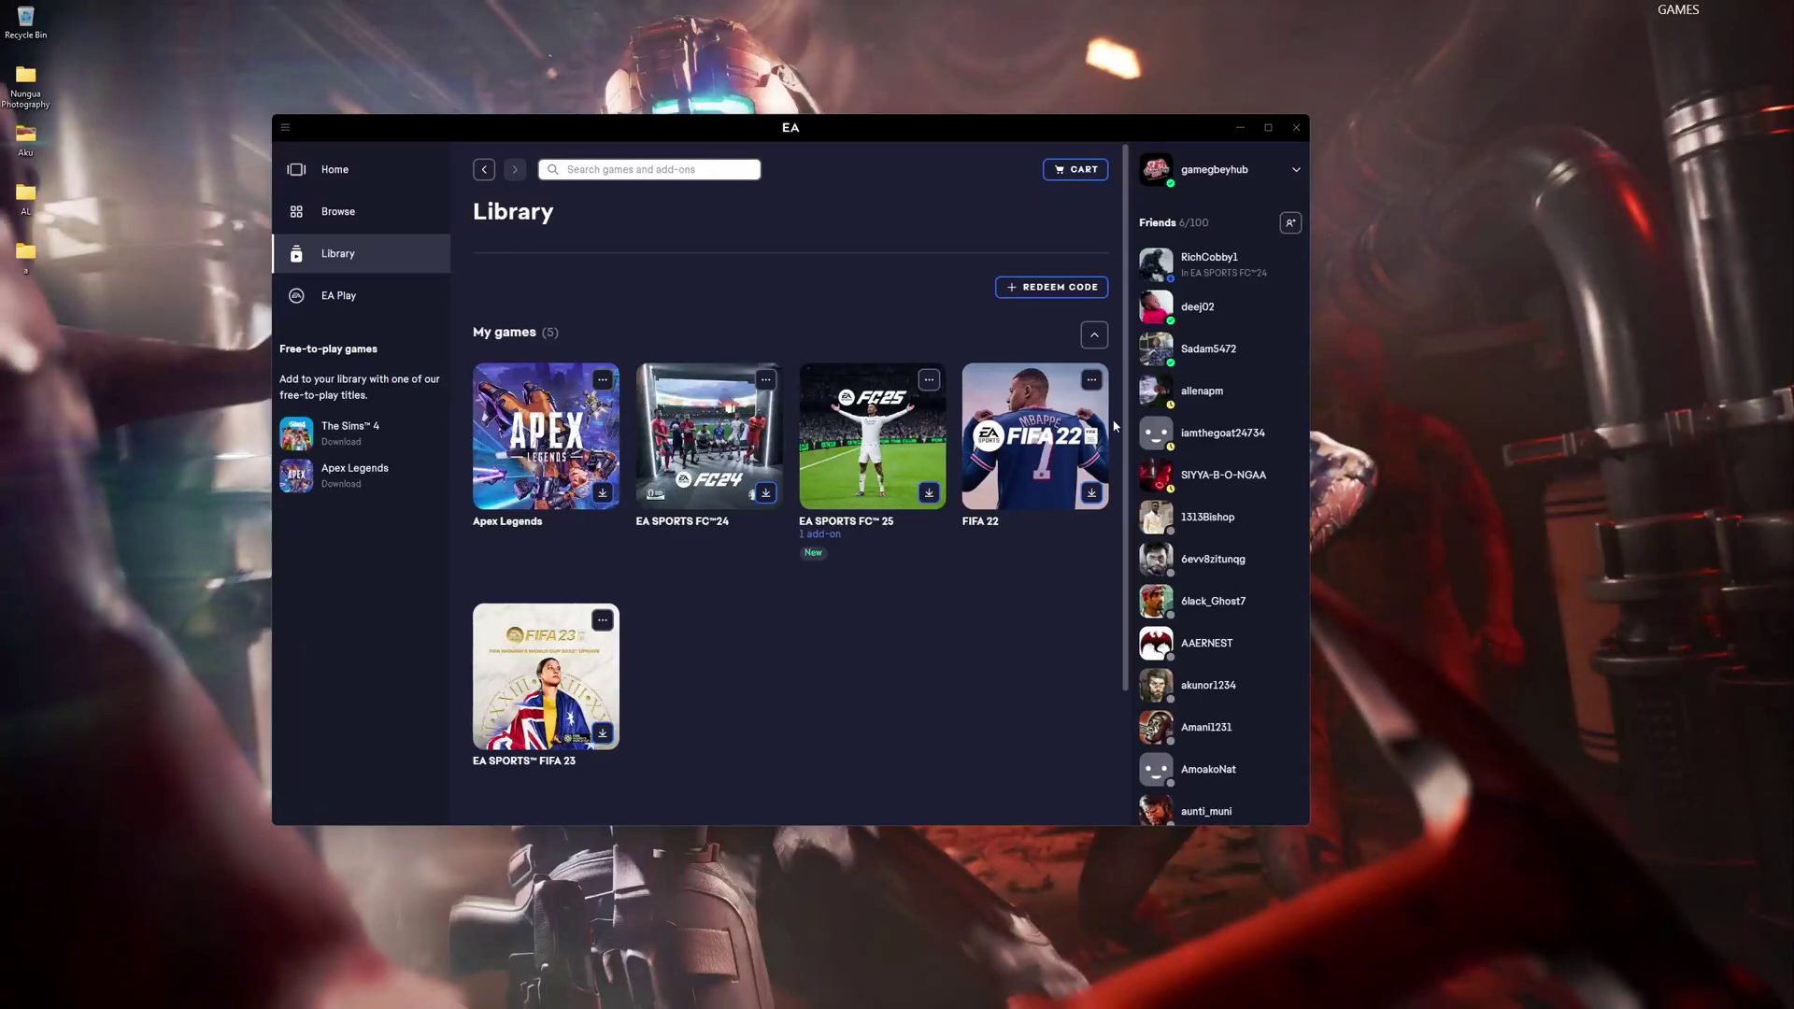
Place the EA app beside File Explorer, open GAMES 1 (D:) and select the EA SPORTS FC 25 folder
left_click_drag(806, 119, 912, 157)
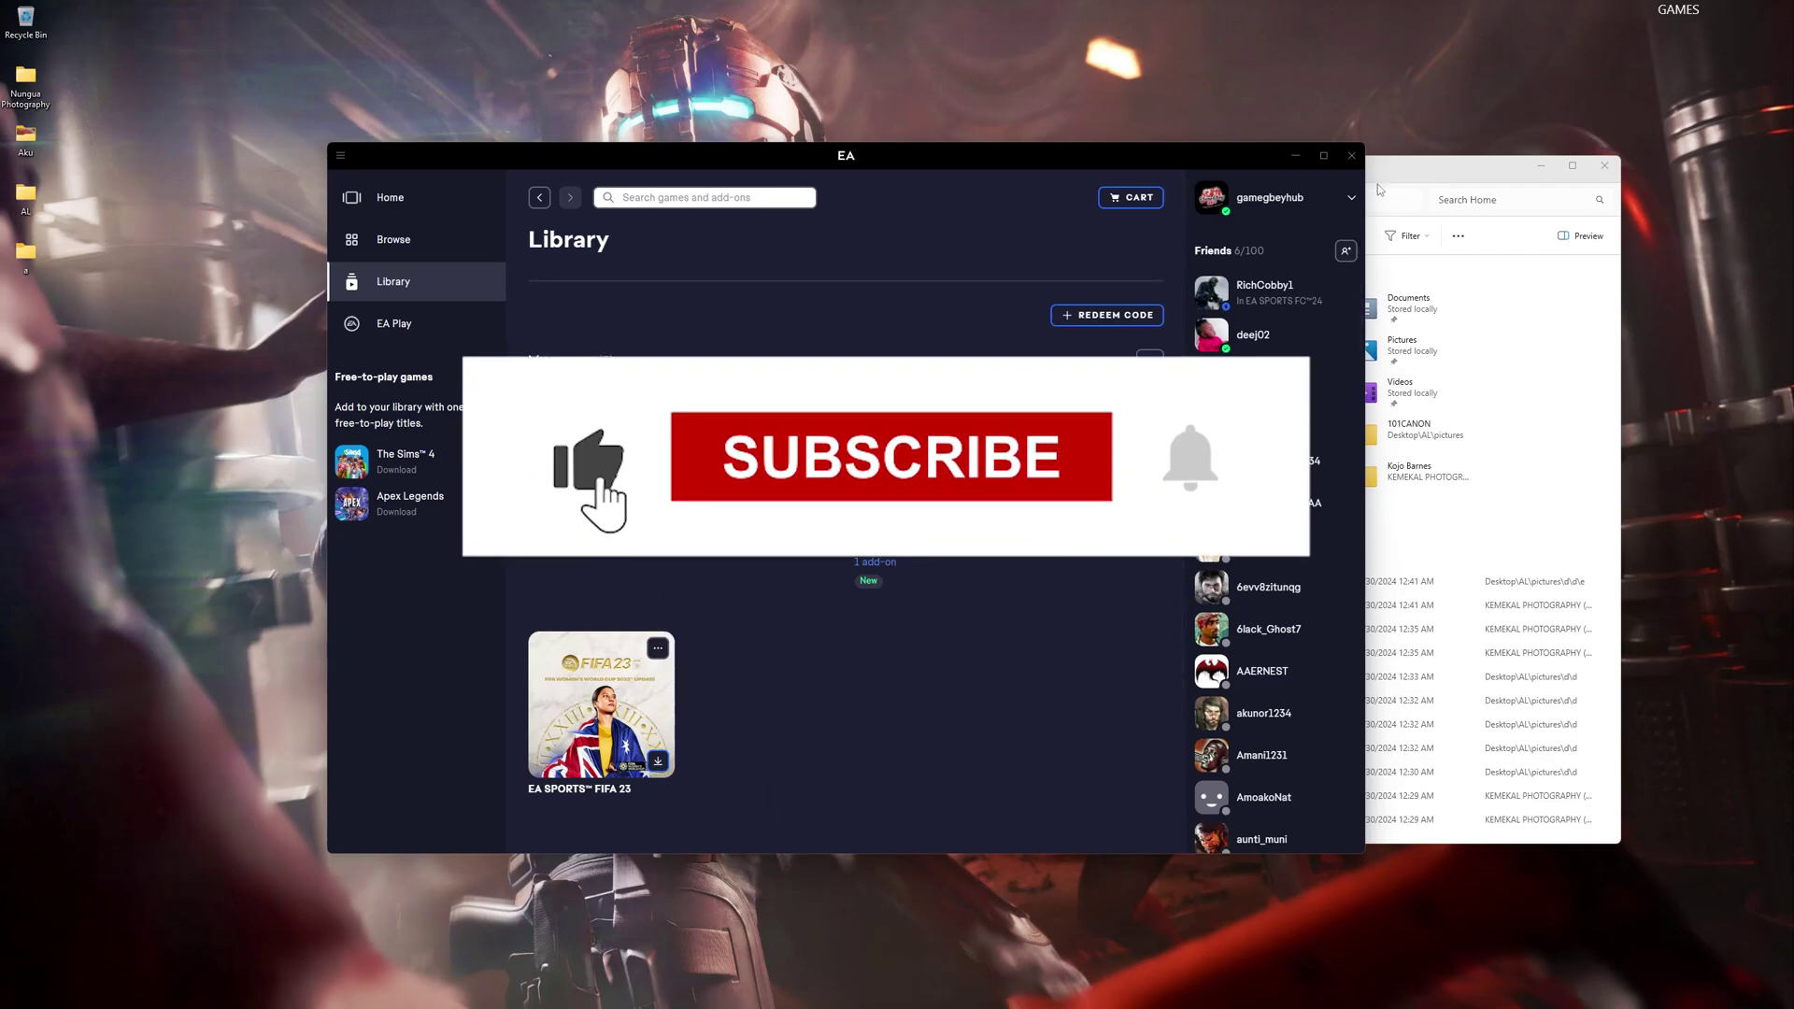
key("alt+Tab")
left_click(1053, 614)
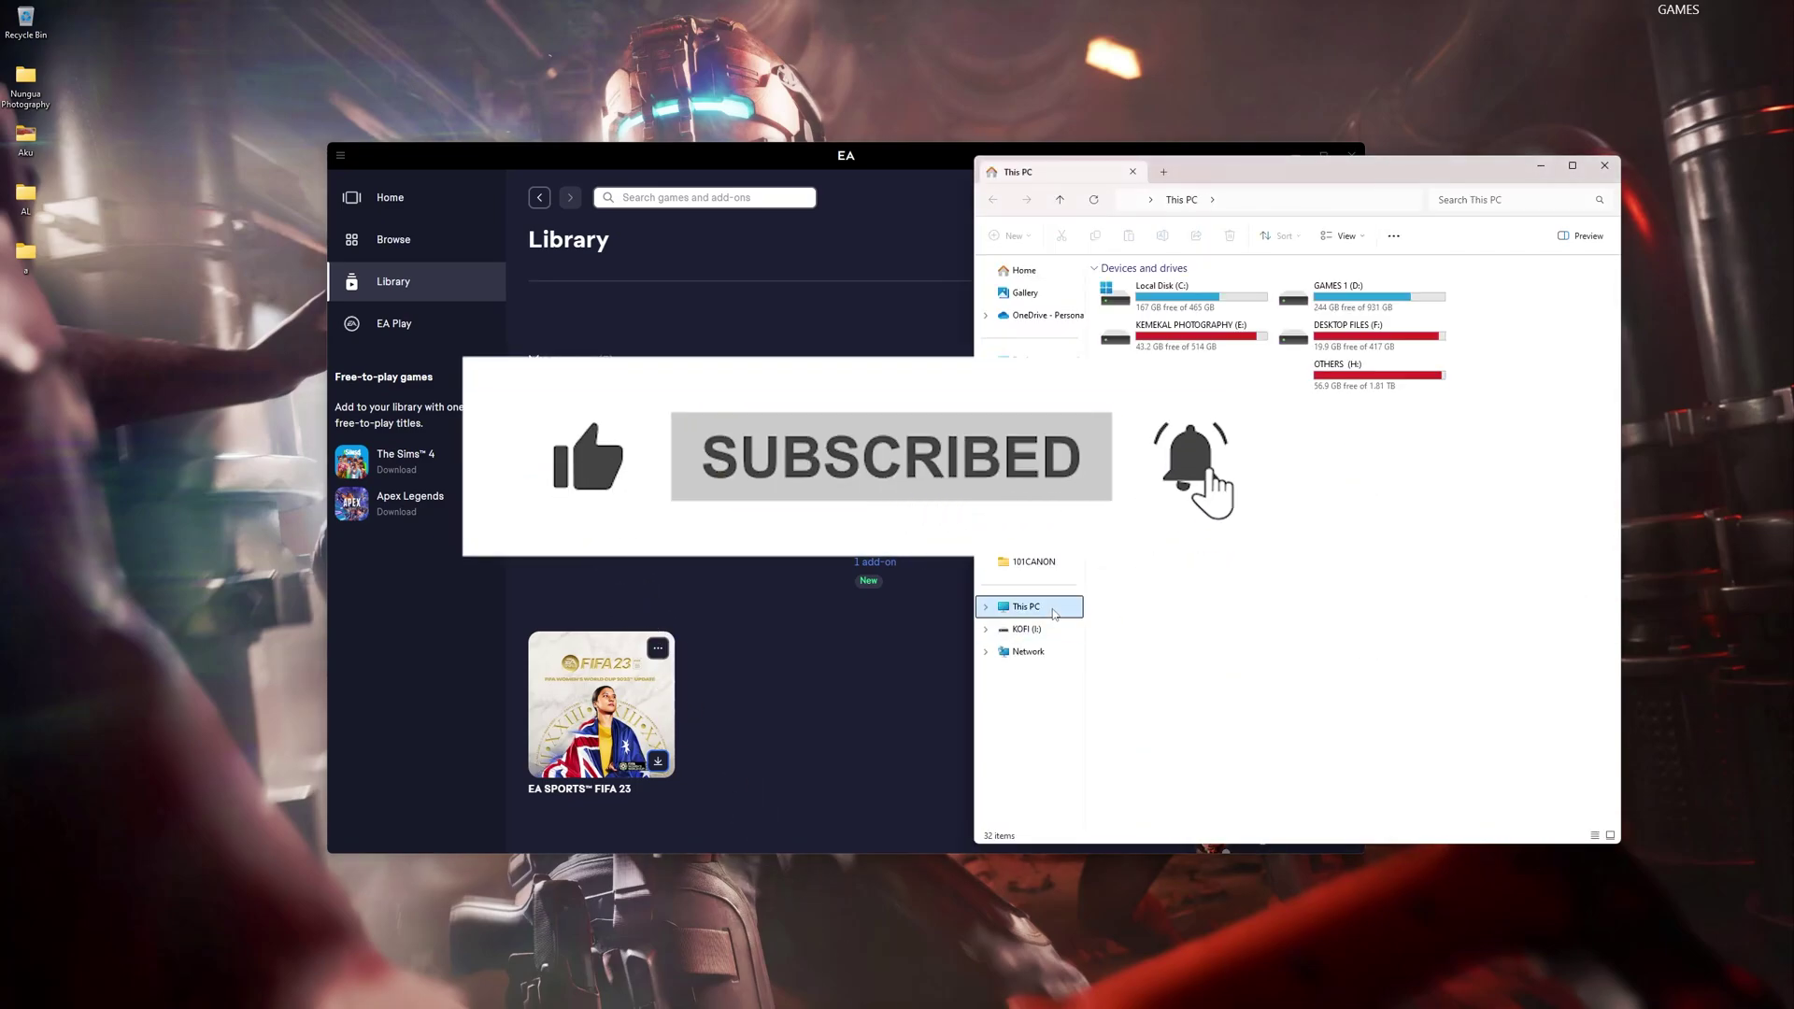
double_click(1319, 318)
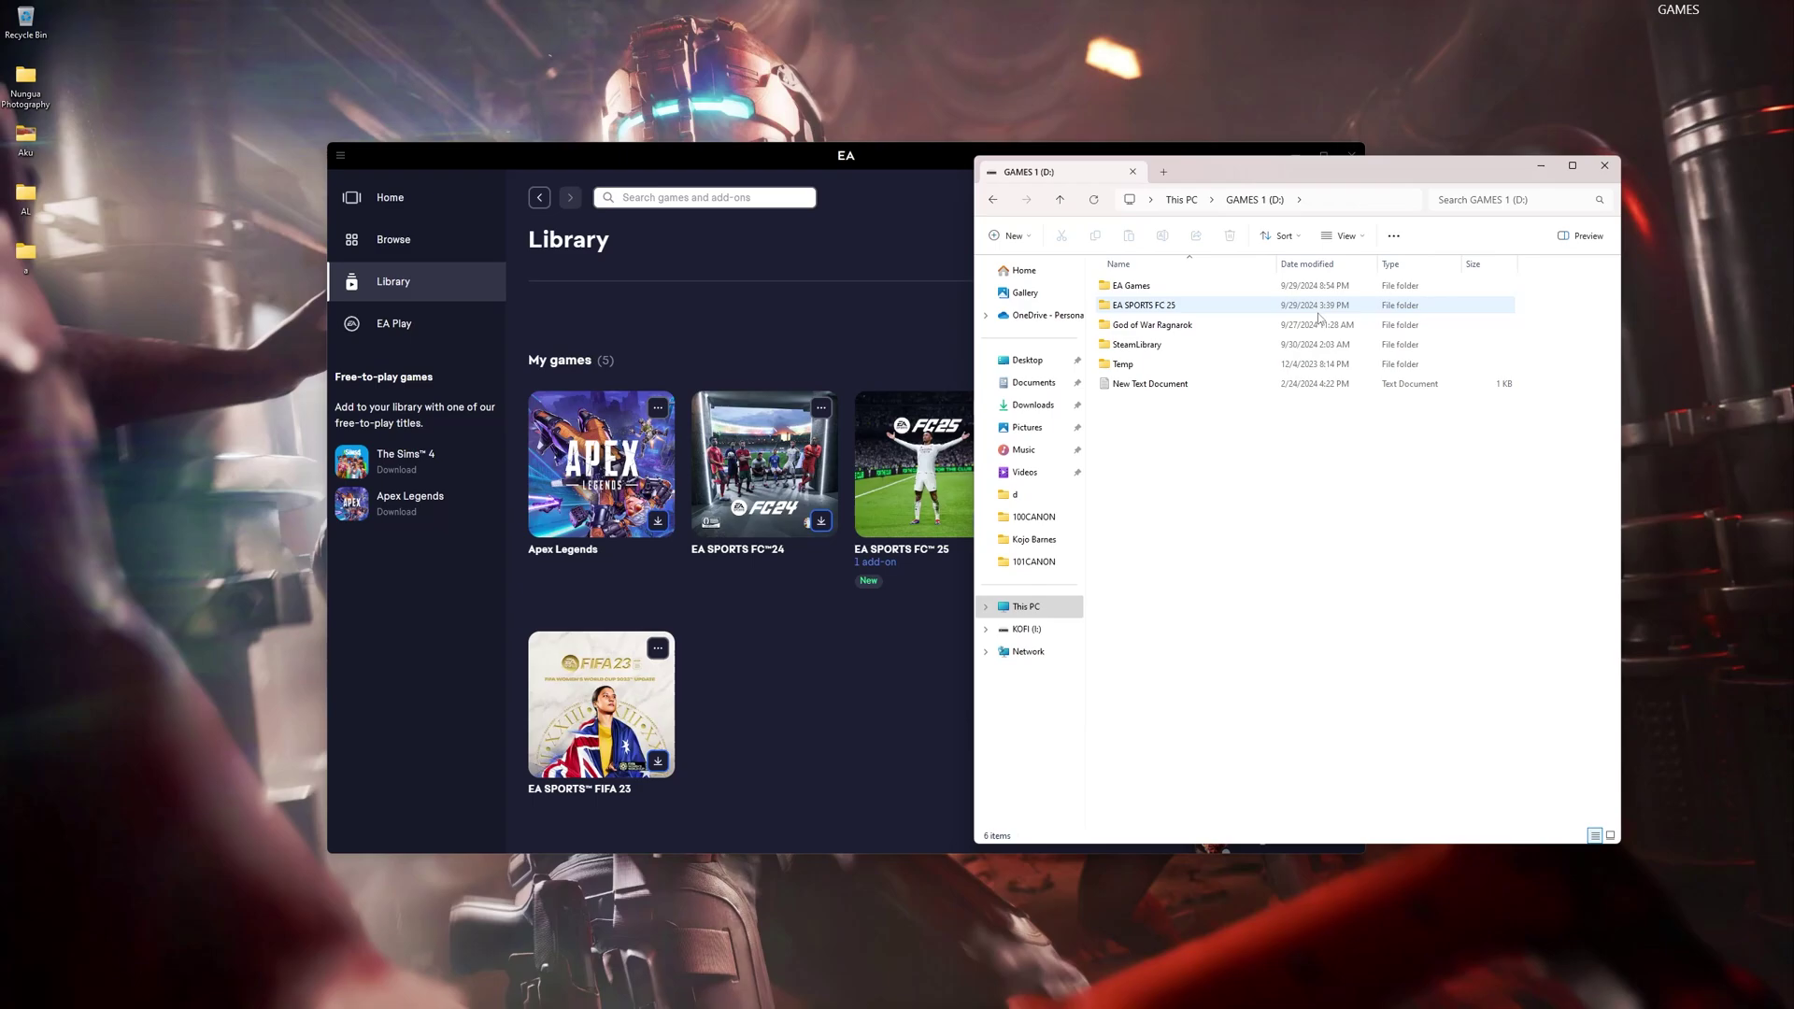
left_click(1183, 309)
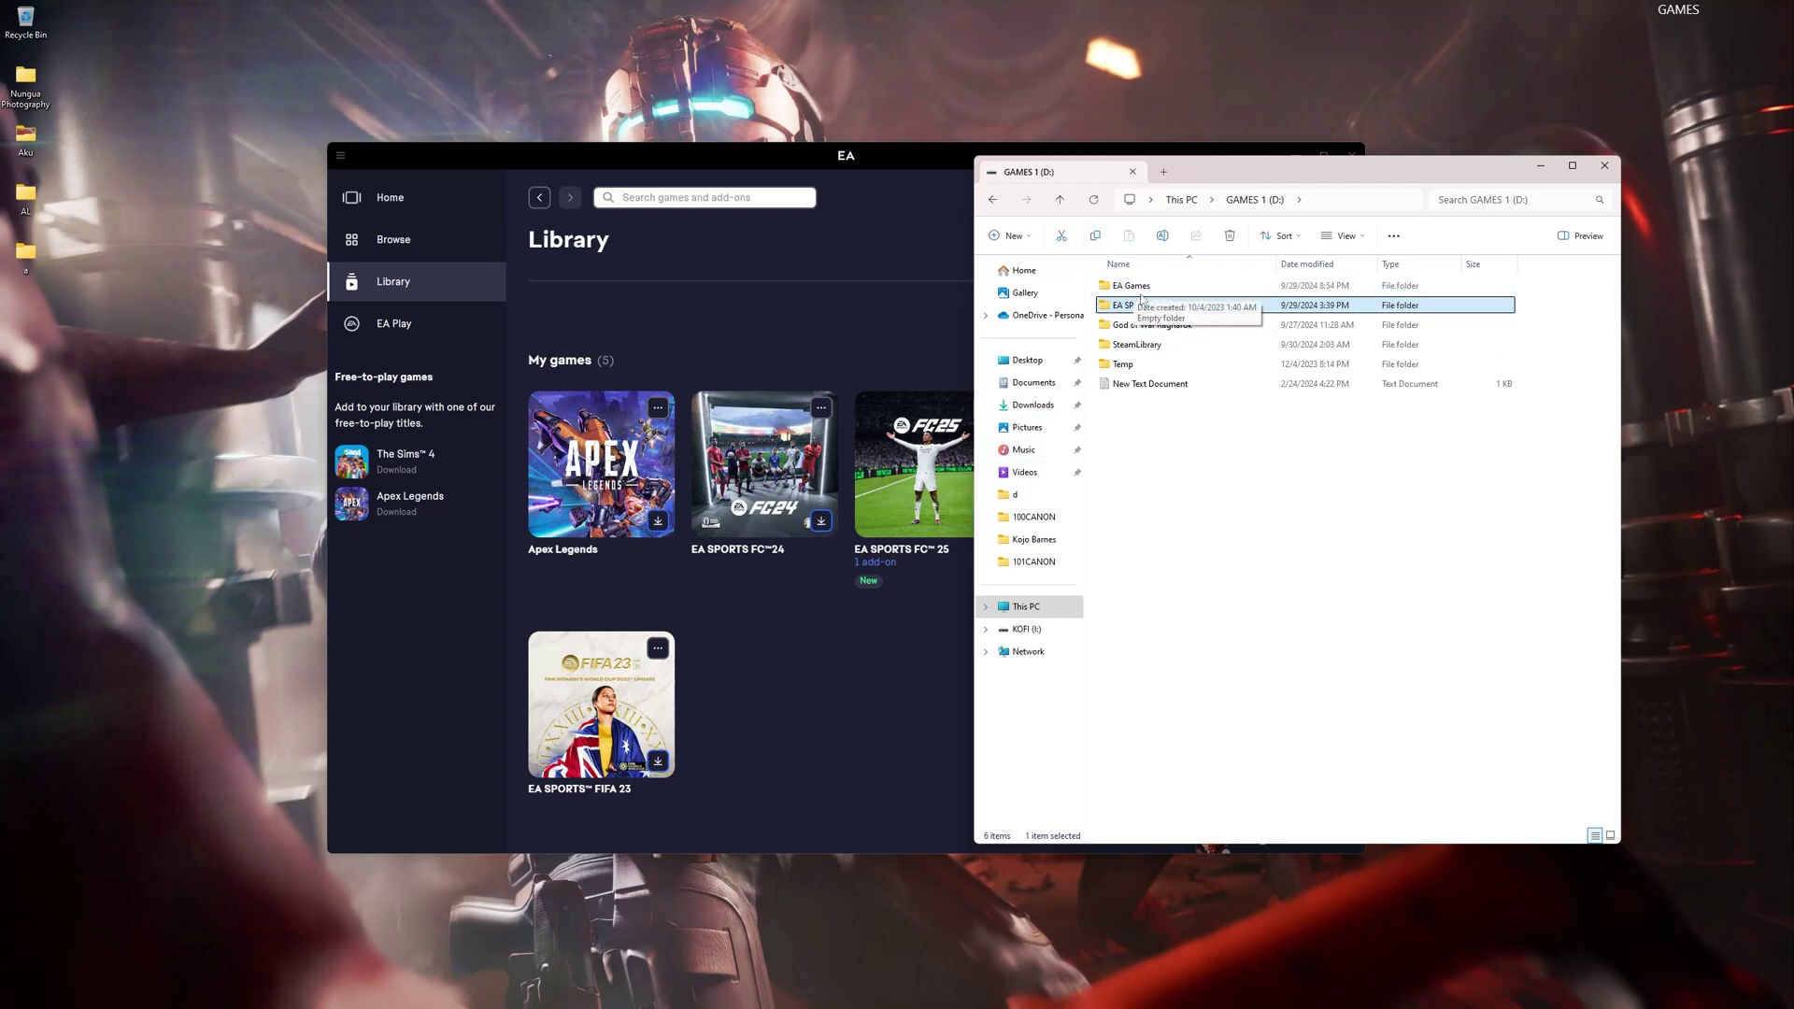
left_click(340, 156)
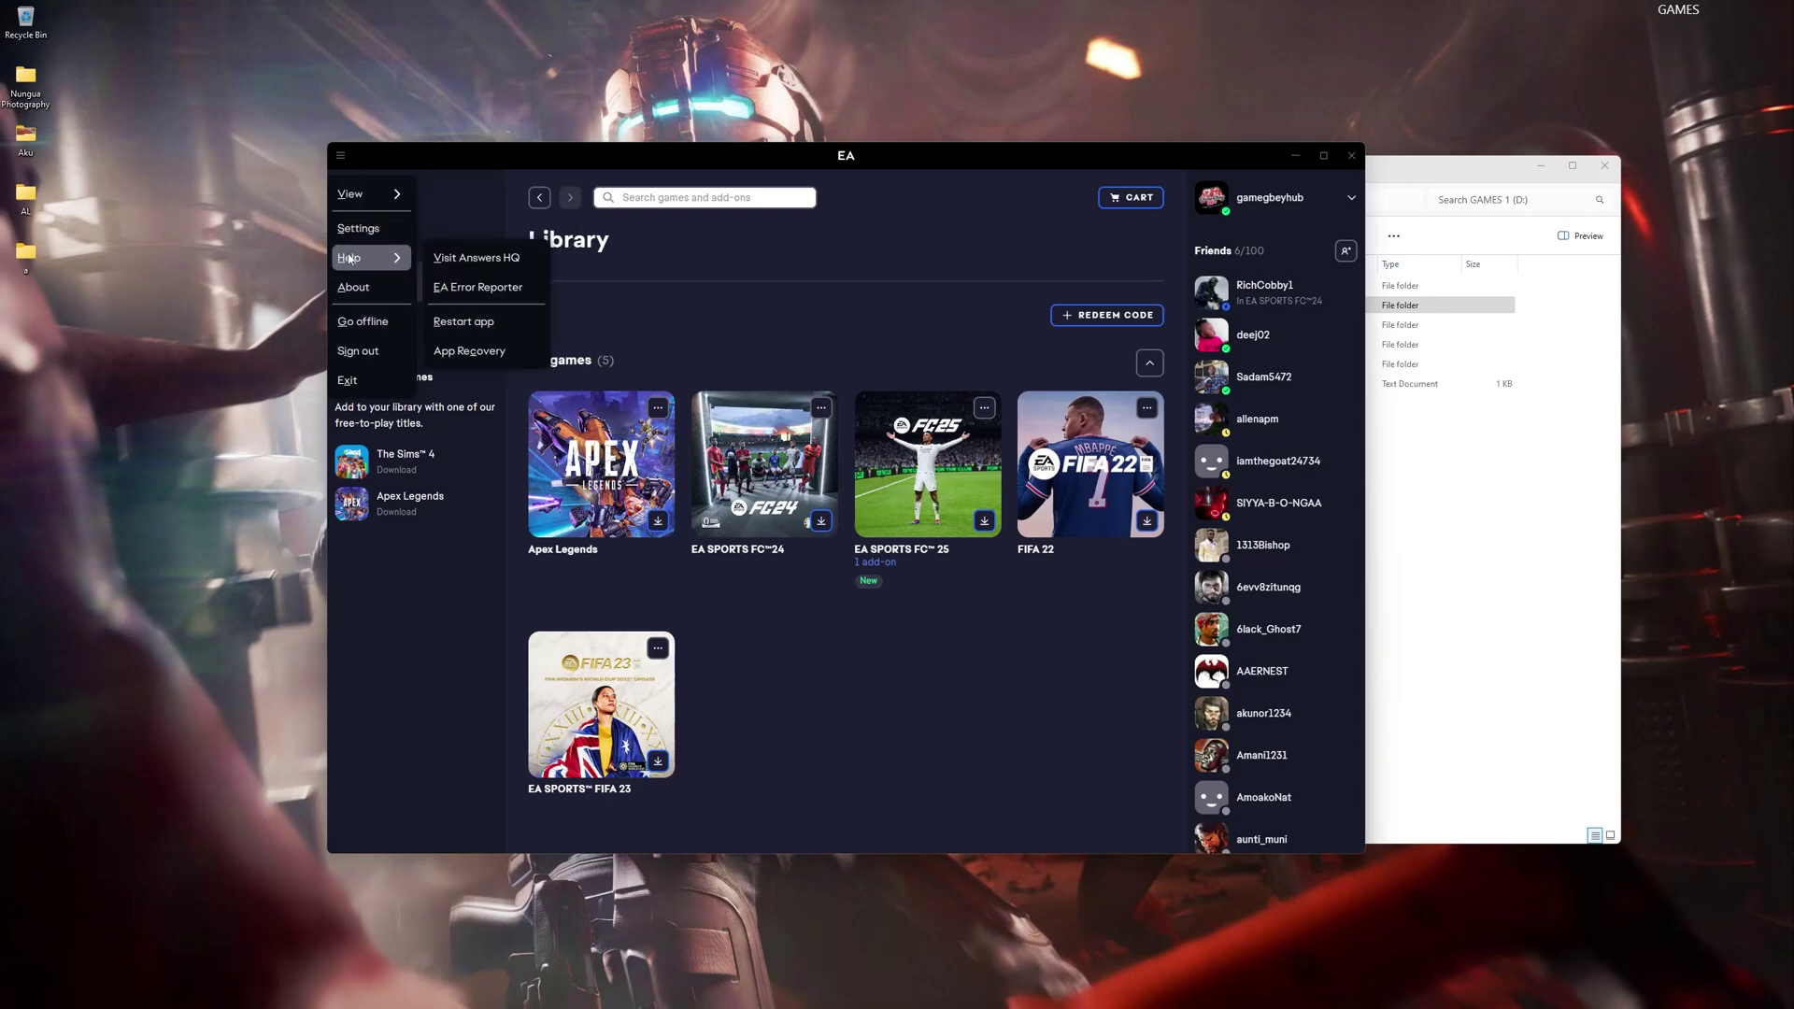
Bring up the EA app's Download settings and start editing the install location
left_click(365, 230)
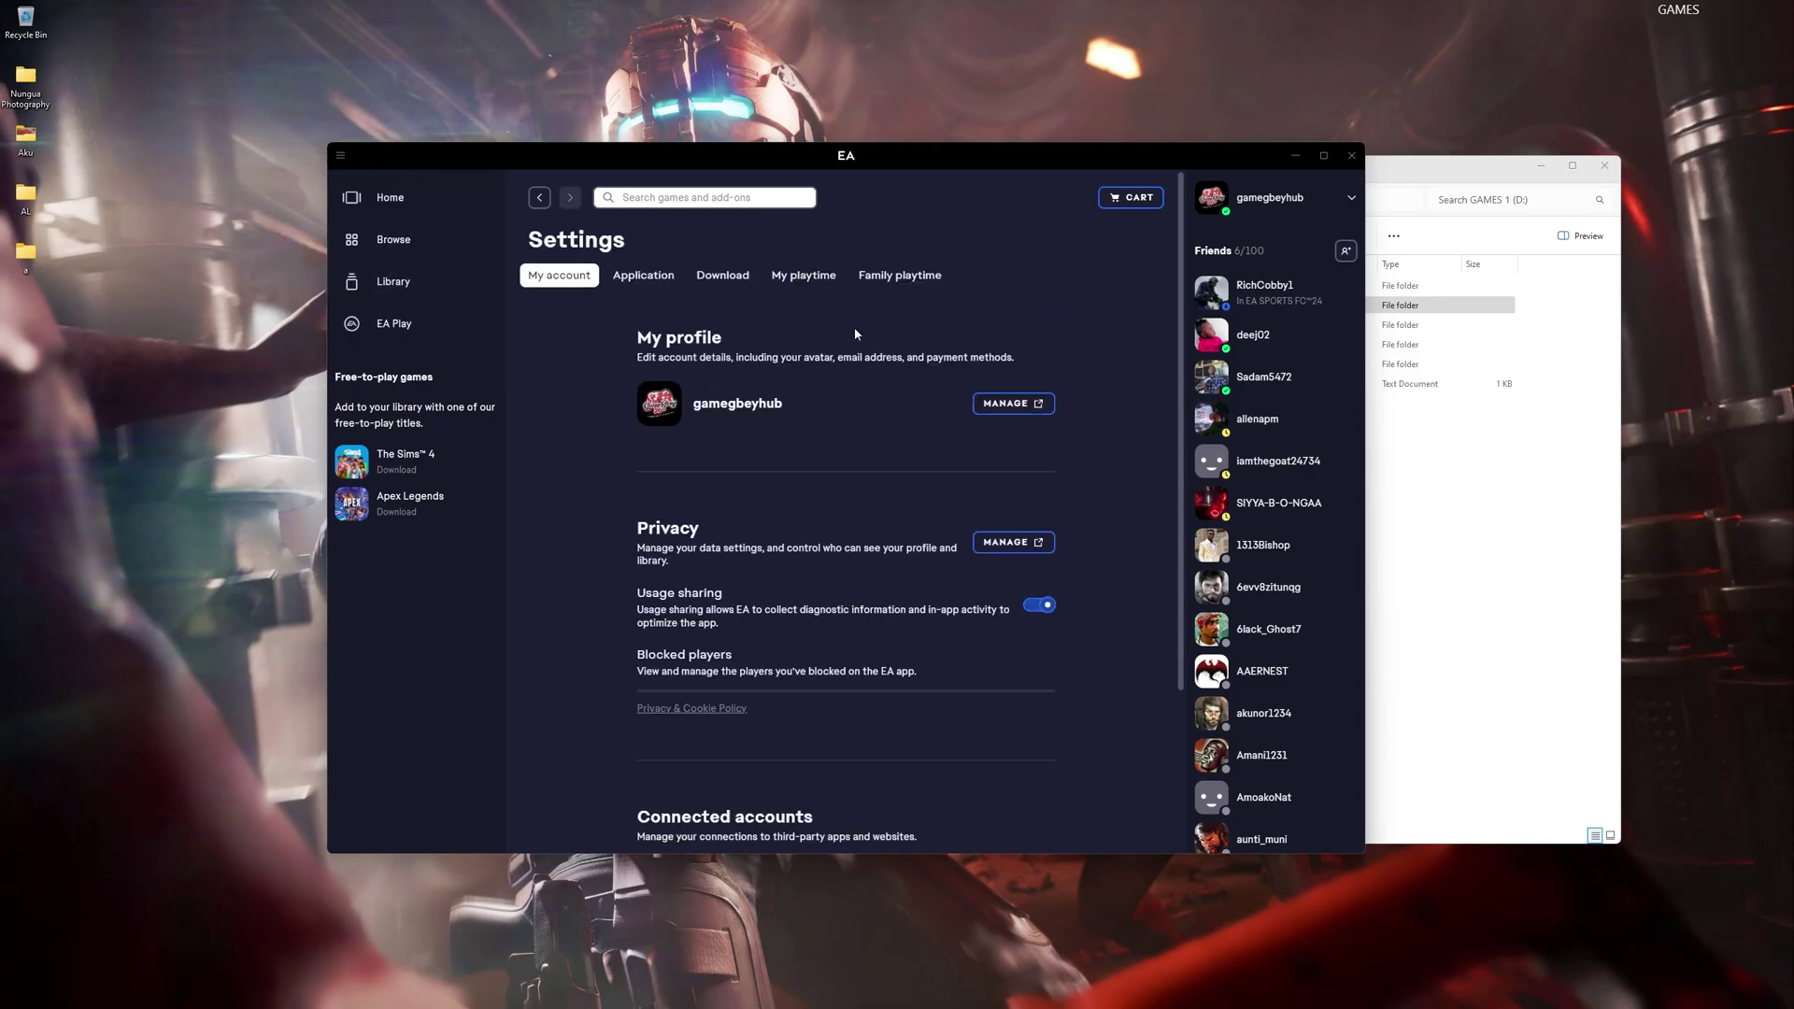
left_click(647, 291)
left_click(743, 283)
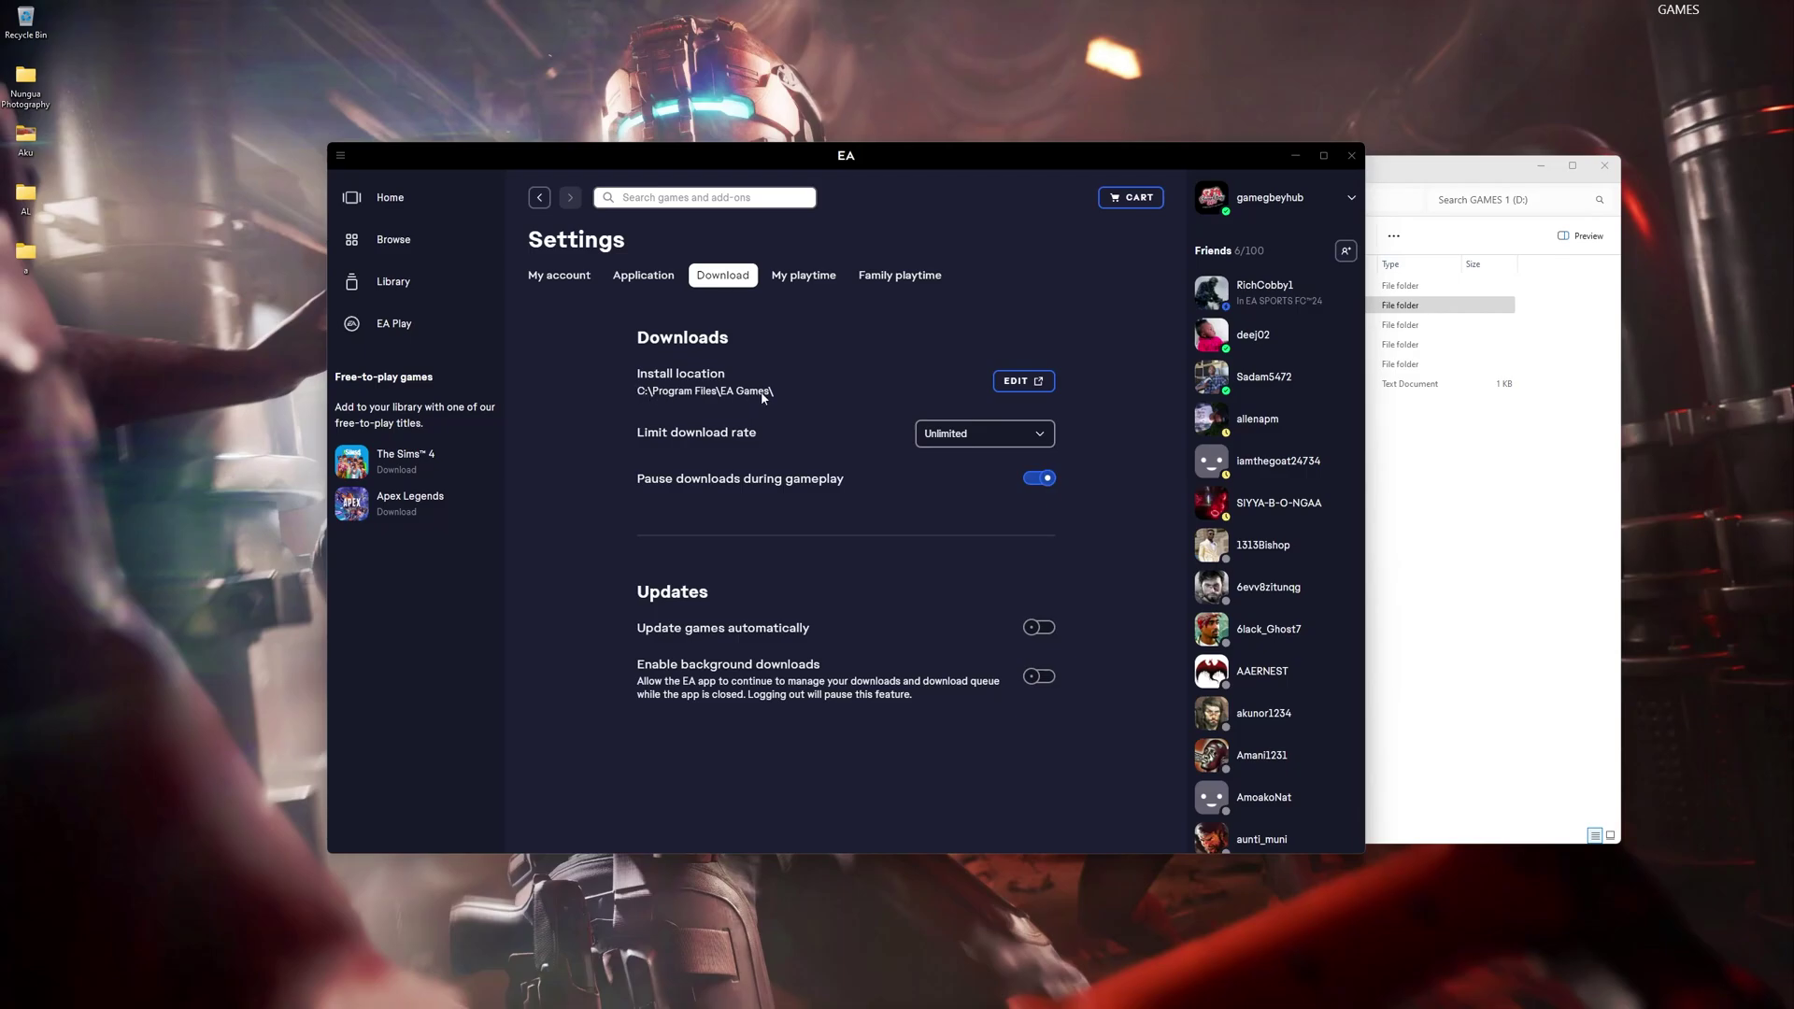
left_click(1024, 380)
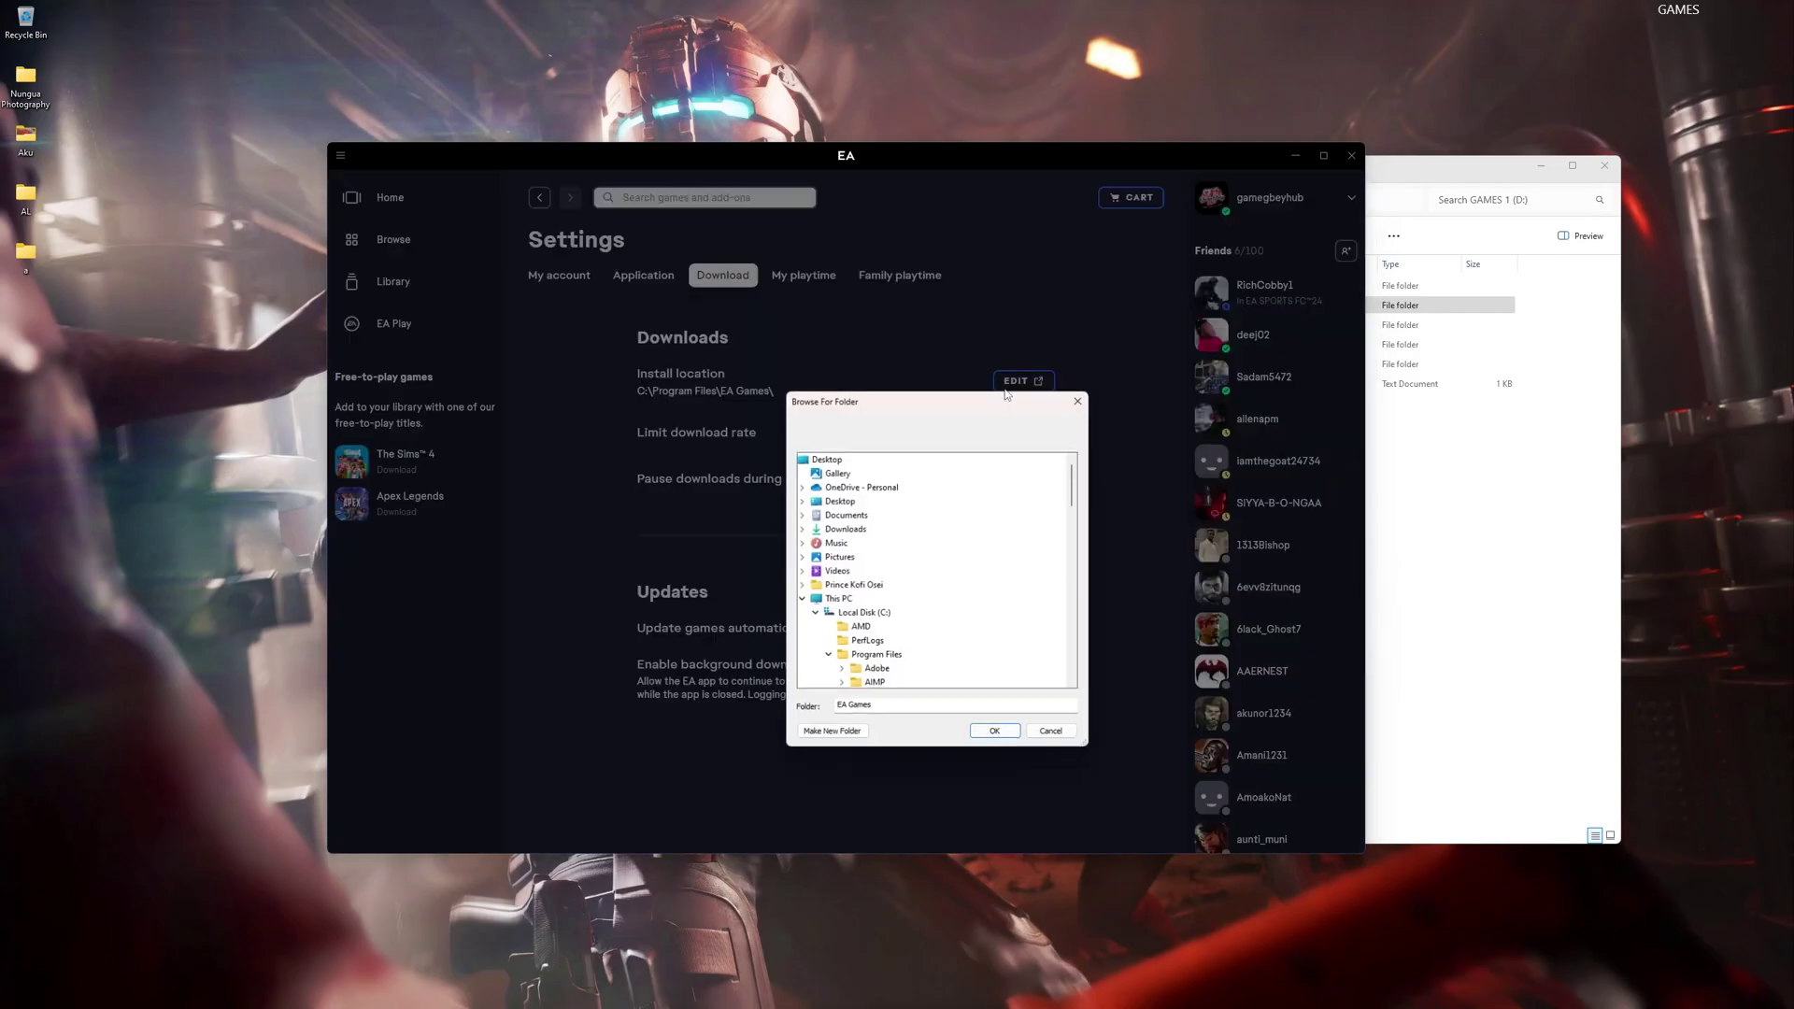
Choose GAMES 1 (D:) > EA Games as the install location and confirm it
left_click(814, 612)
left_click(815, 626)
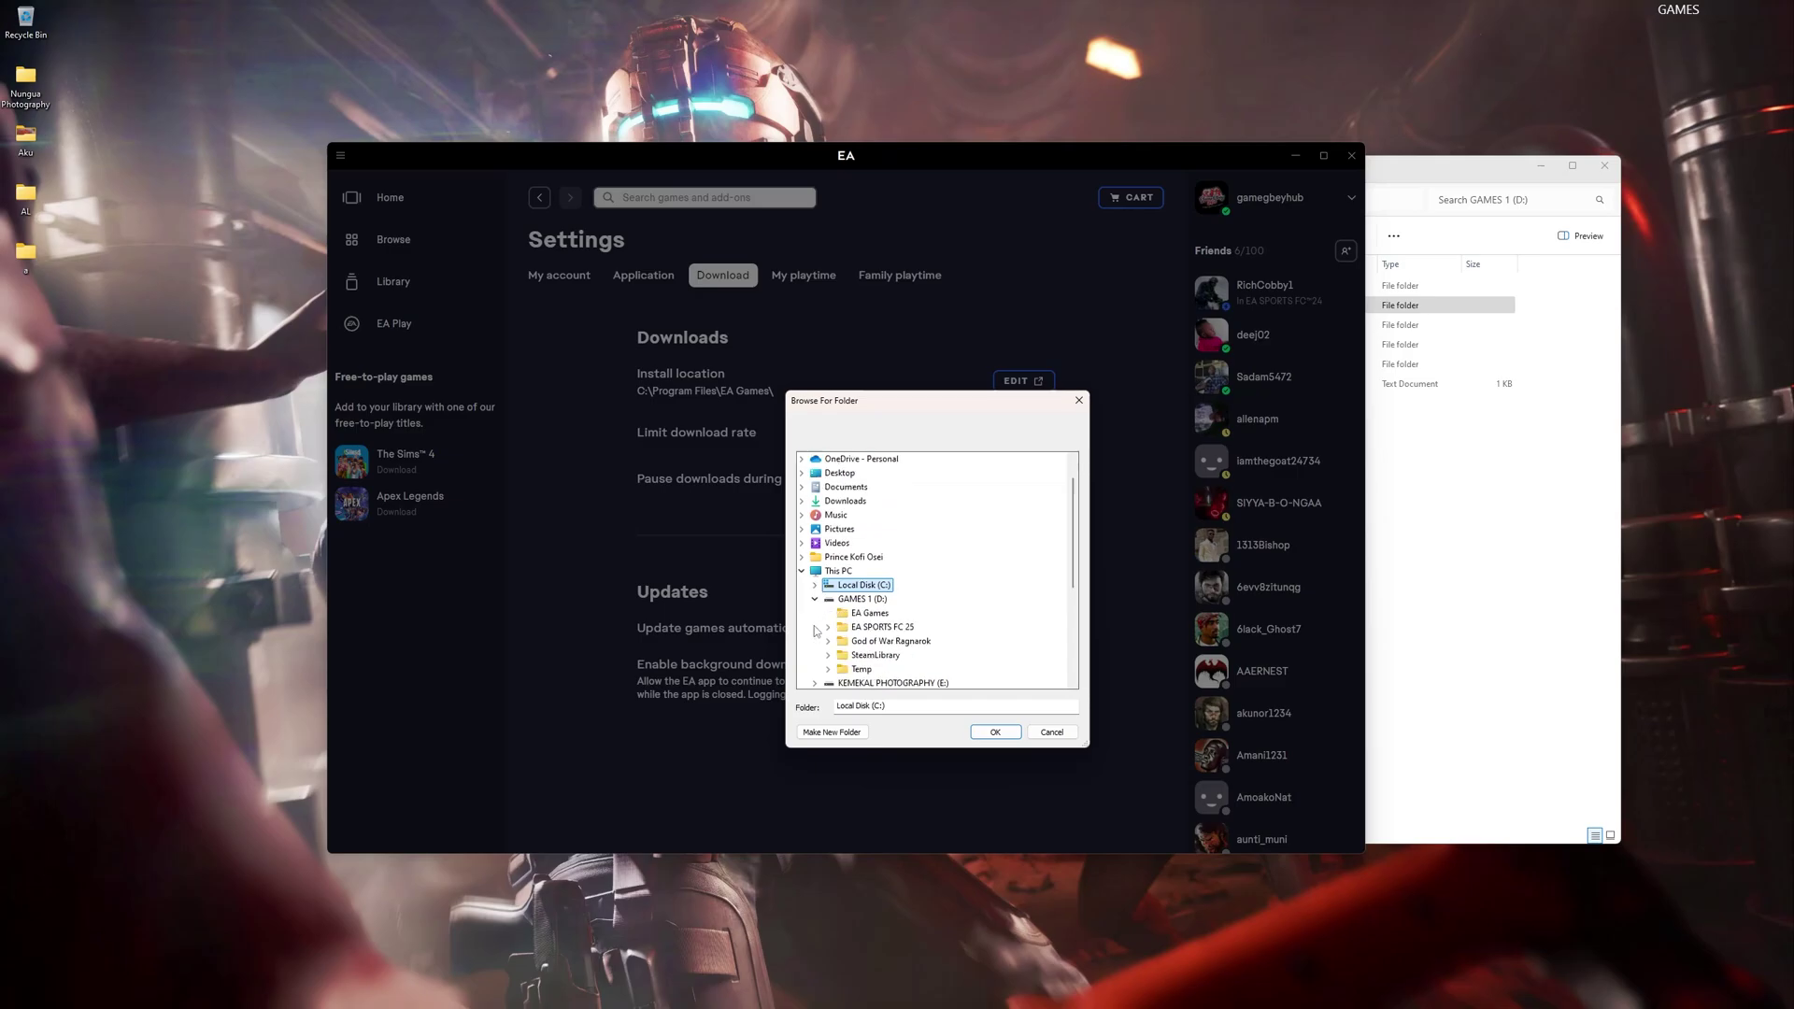
left_click(869, 614)
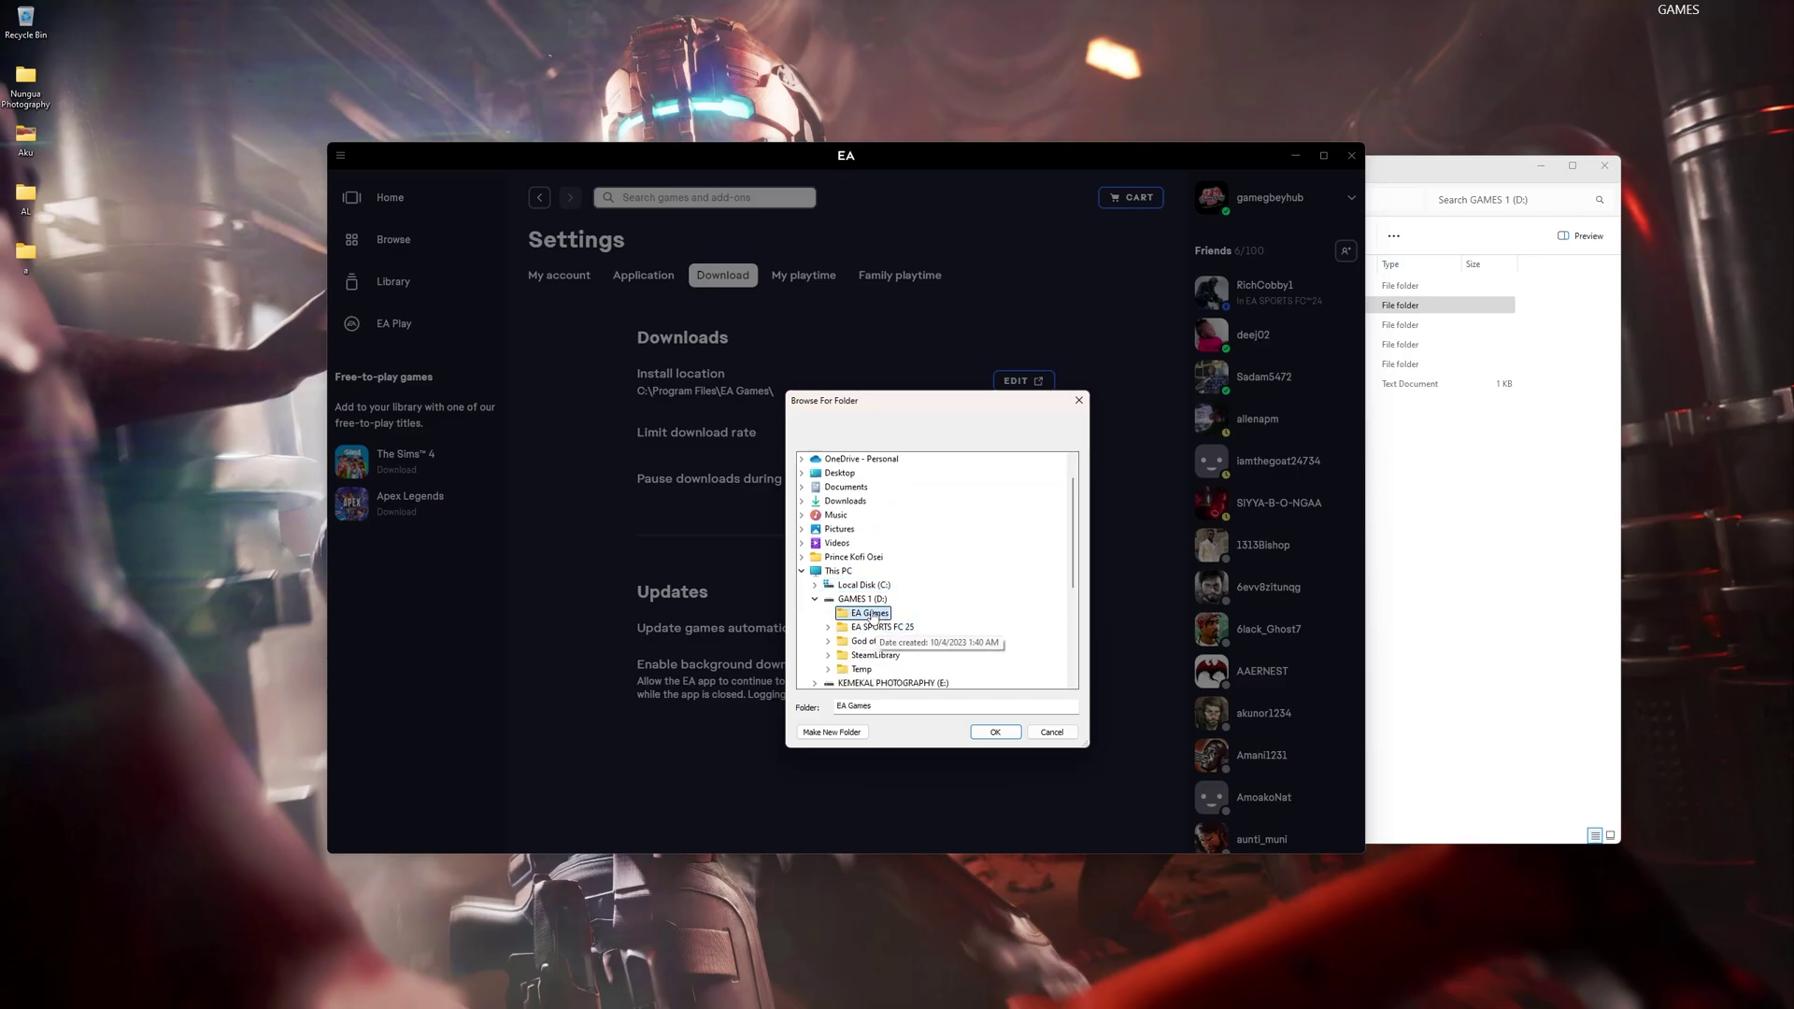
left_click(1508, 562)
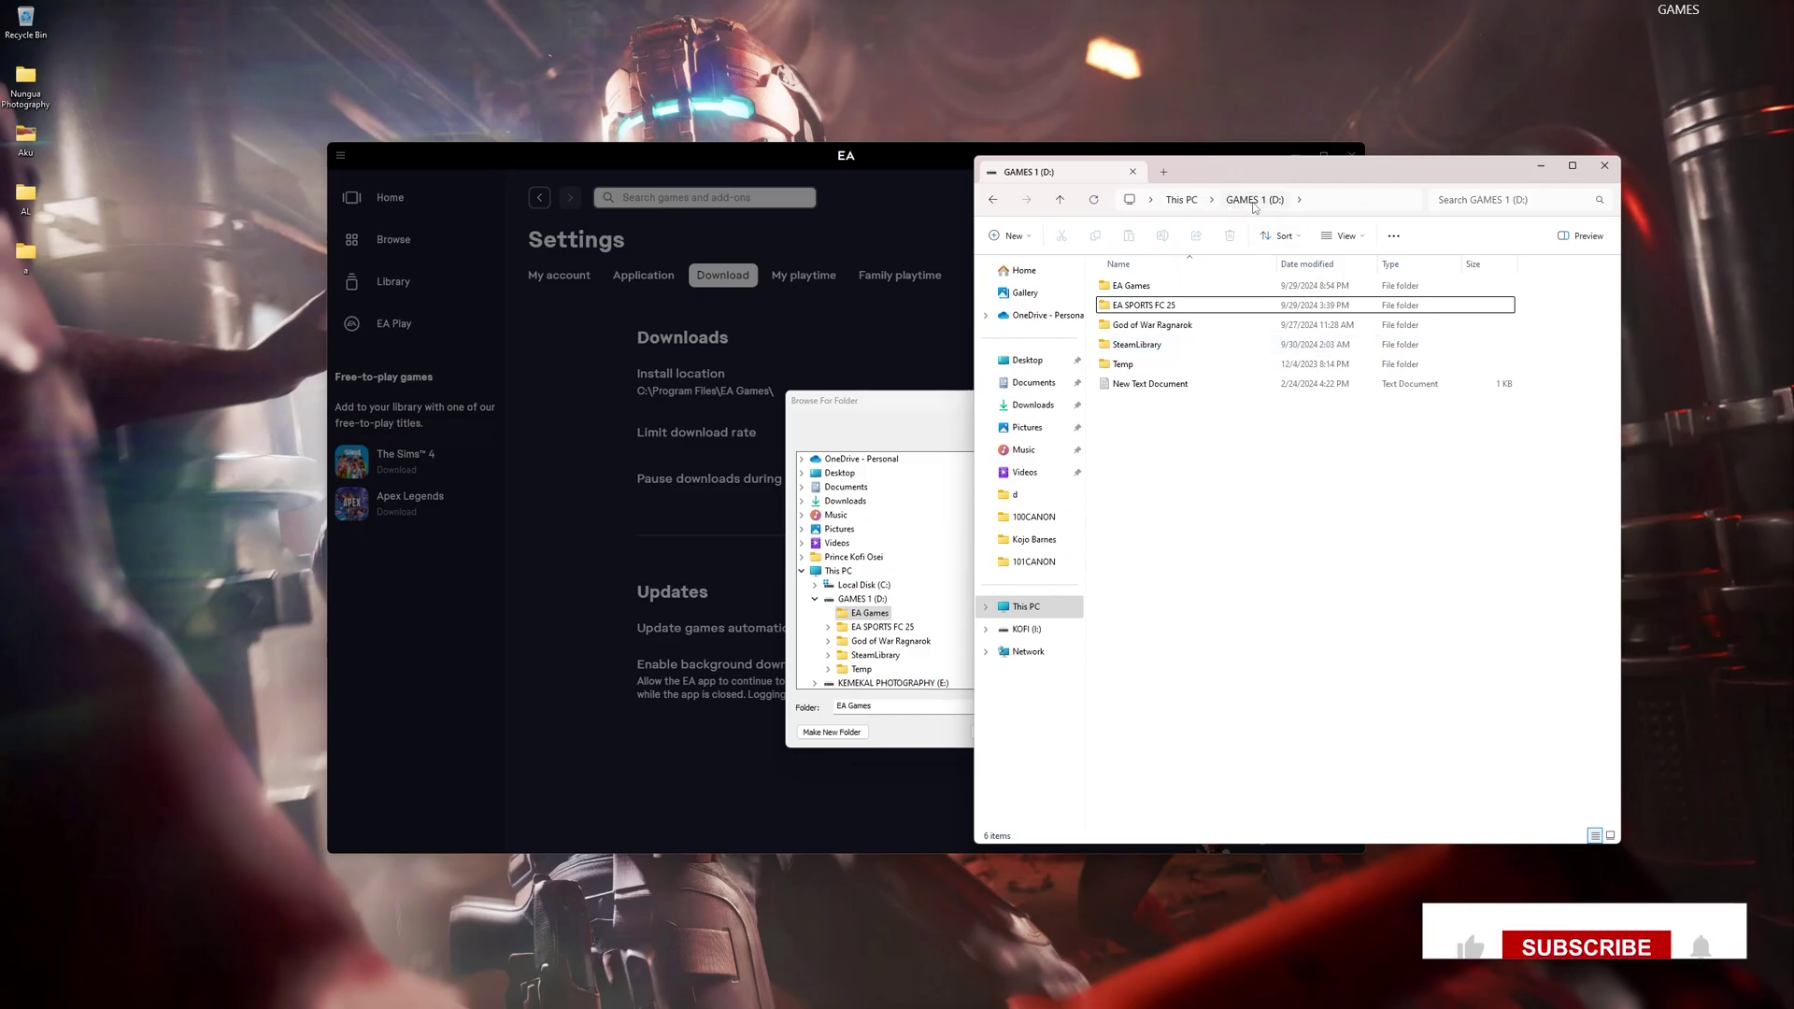
left_click(1131, 310)
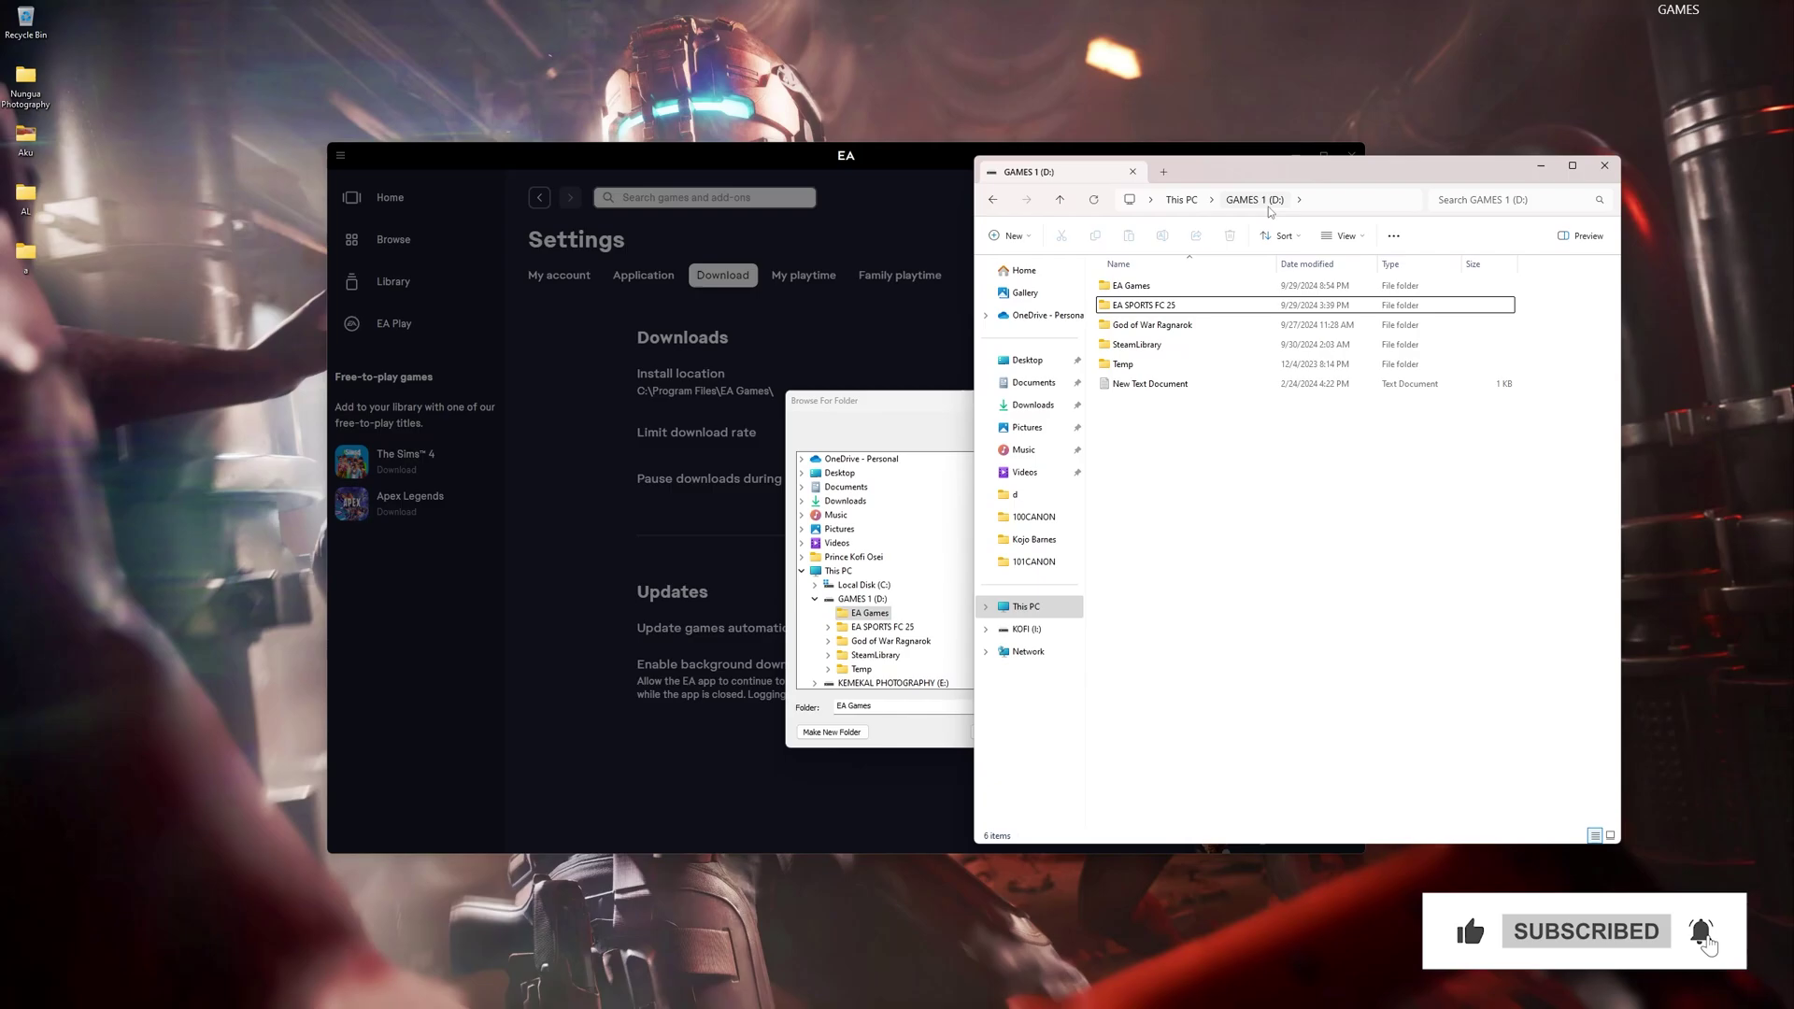
left_click(944, 654)
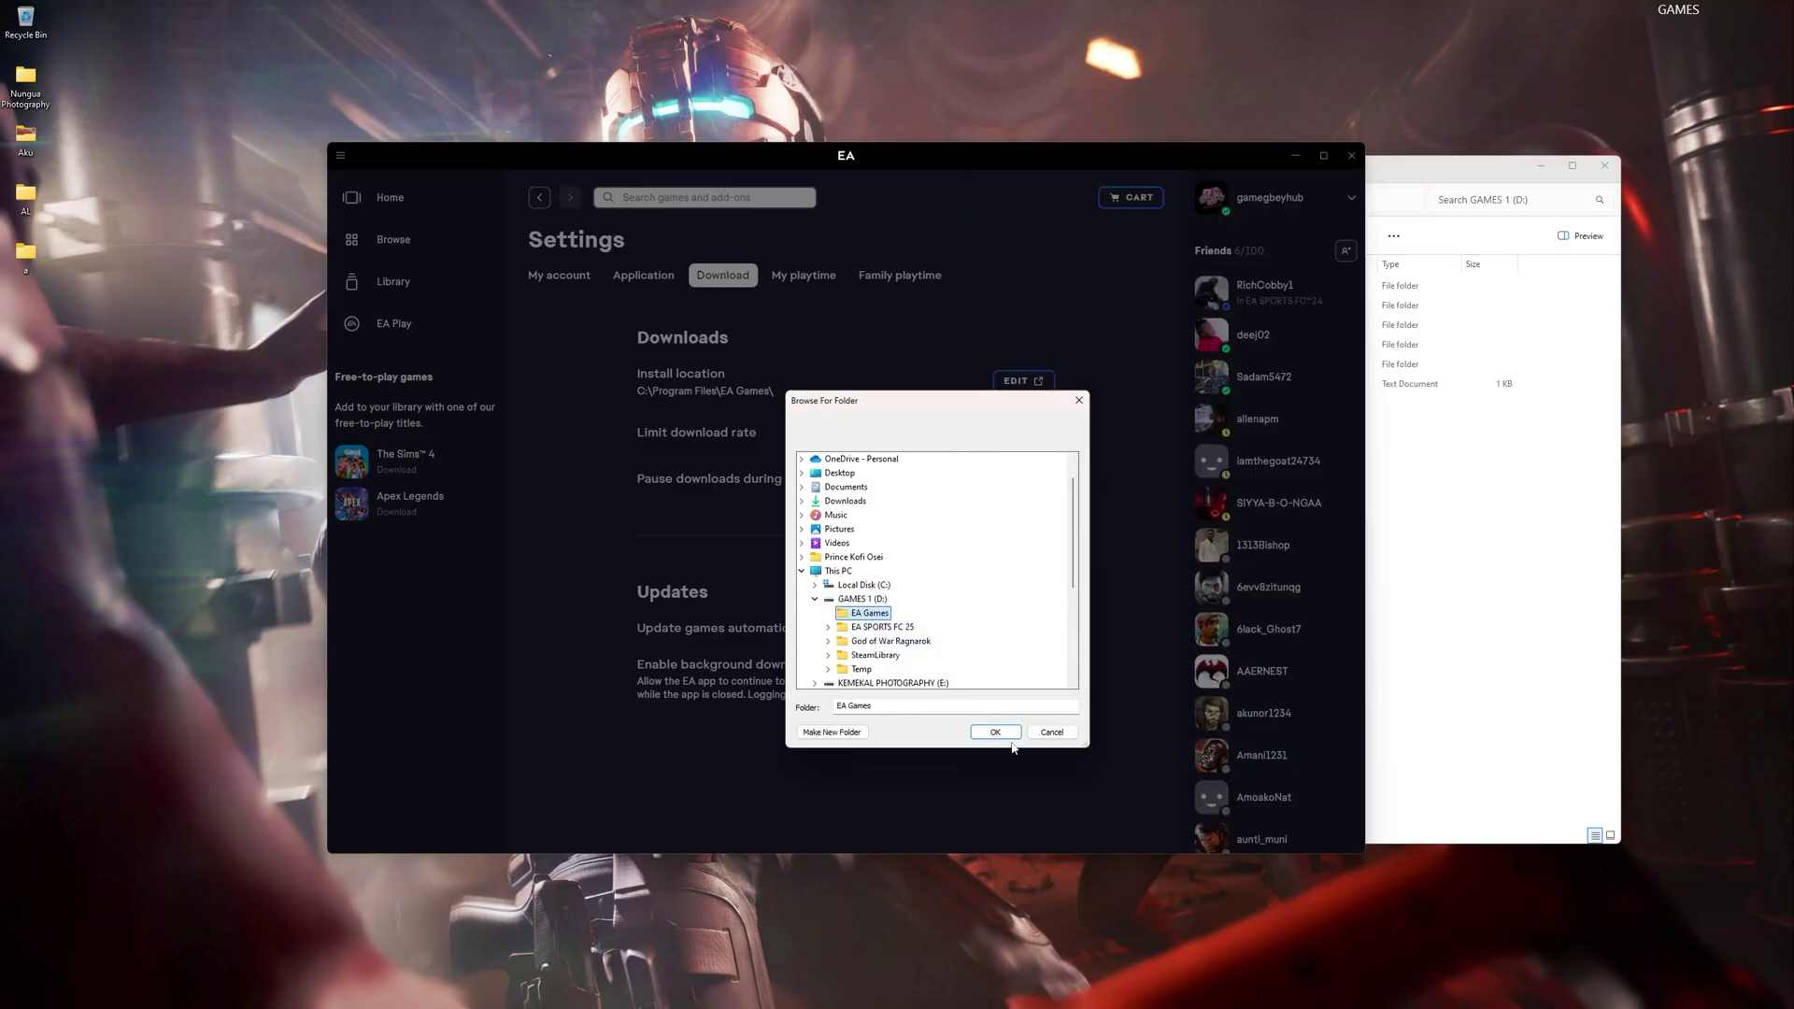
left_click(1007, 735)
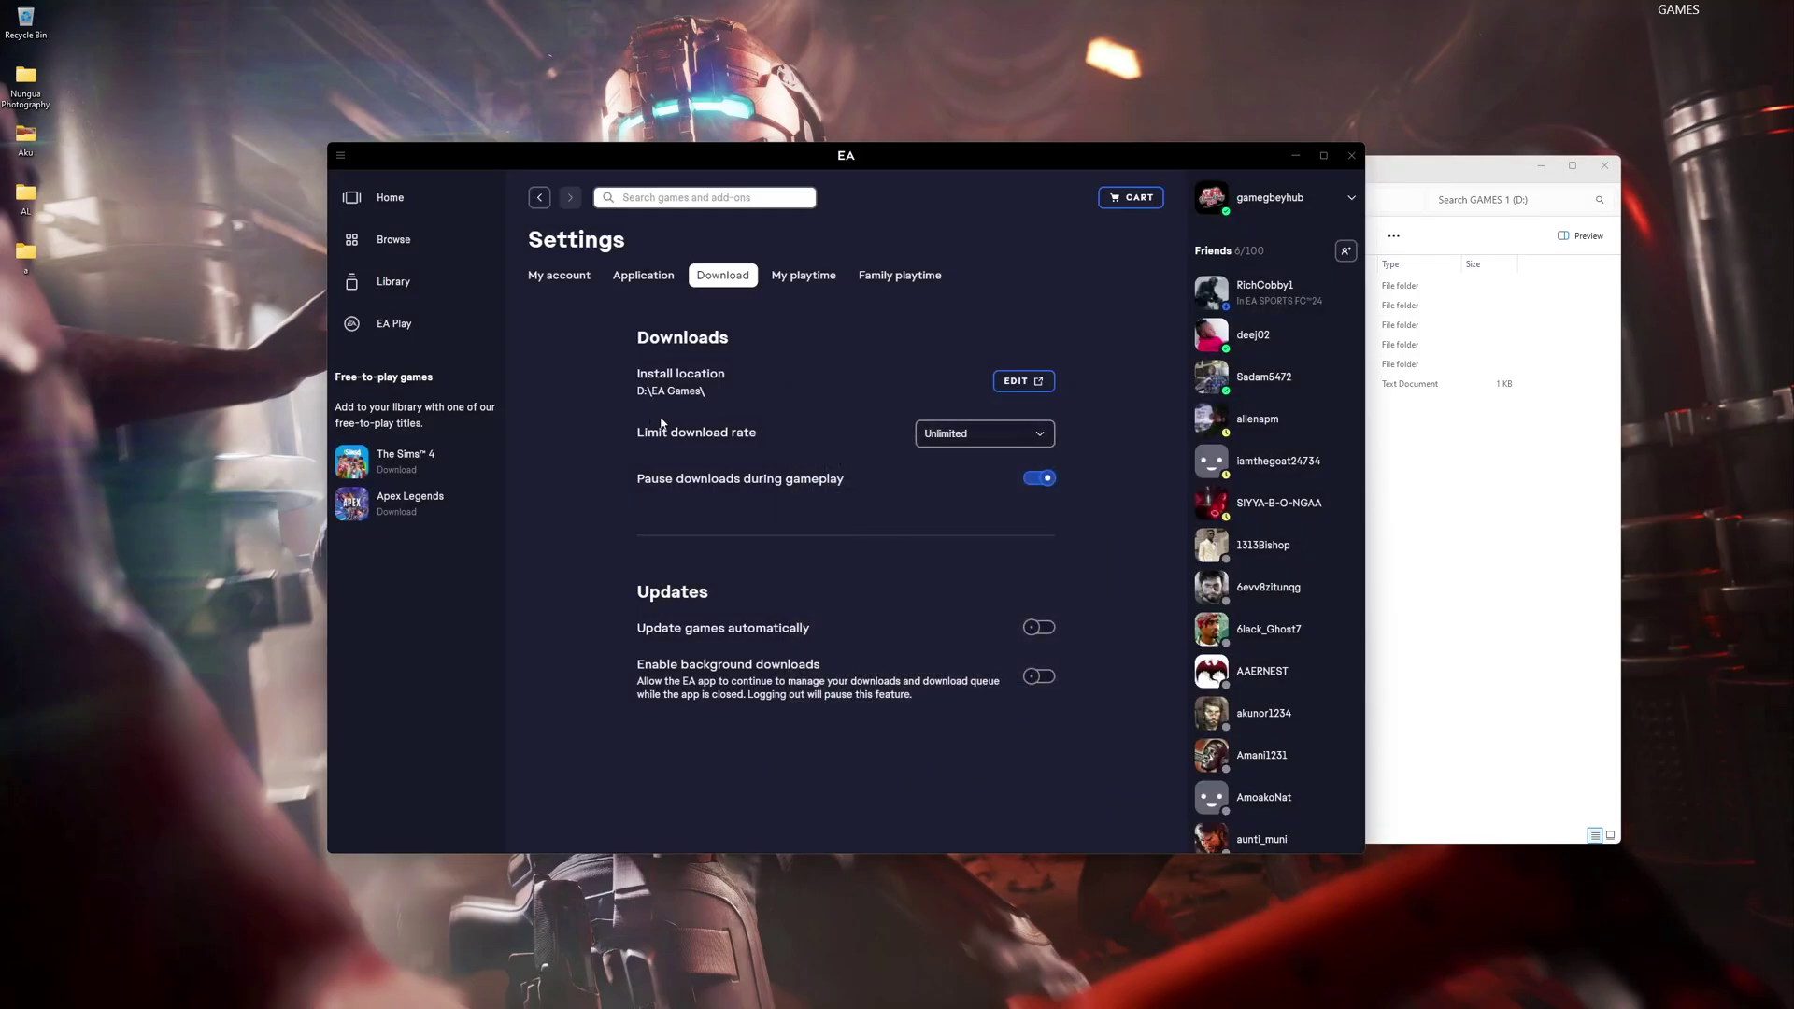
left_click(390, 281)
Delete the EA SPORTS FC 25 folder from drive D, then open the EA Games folder
left_click(1452, 529)
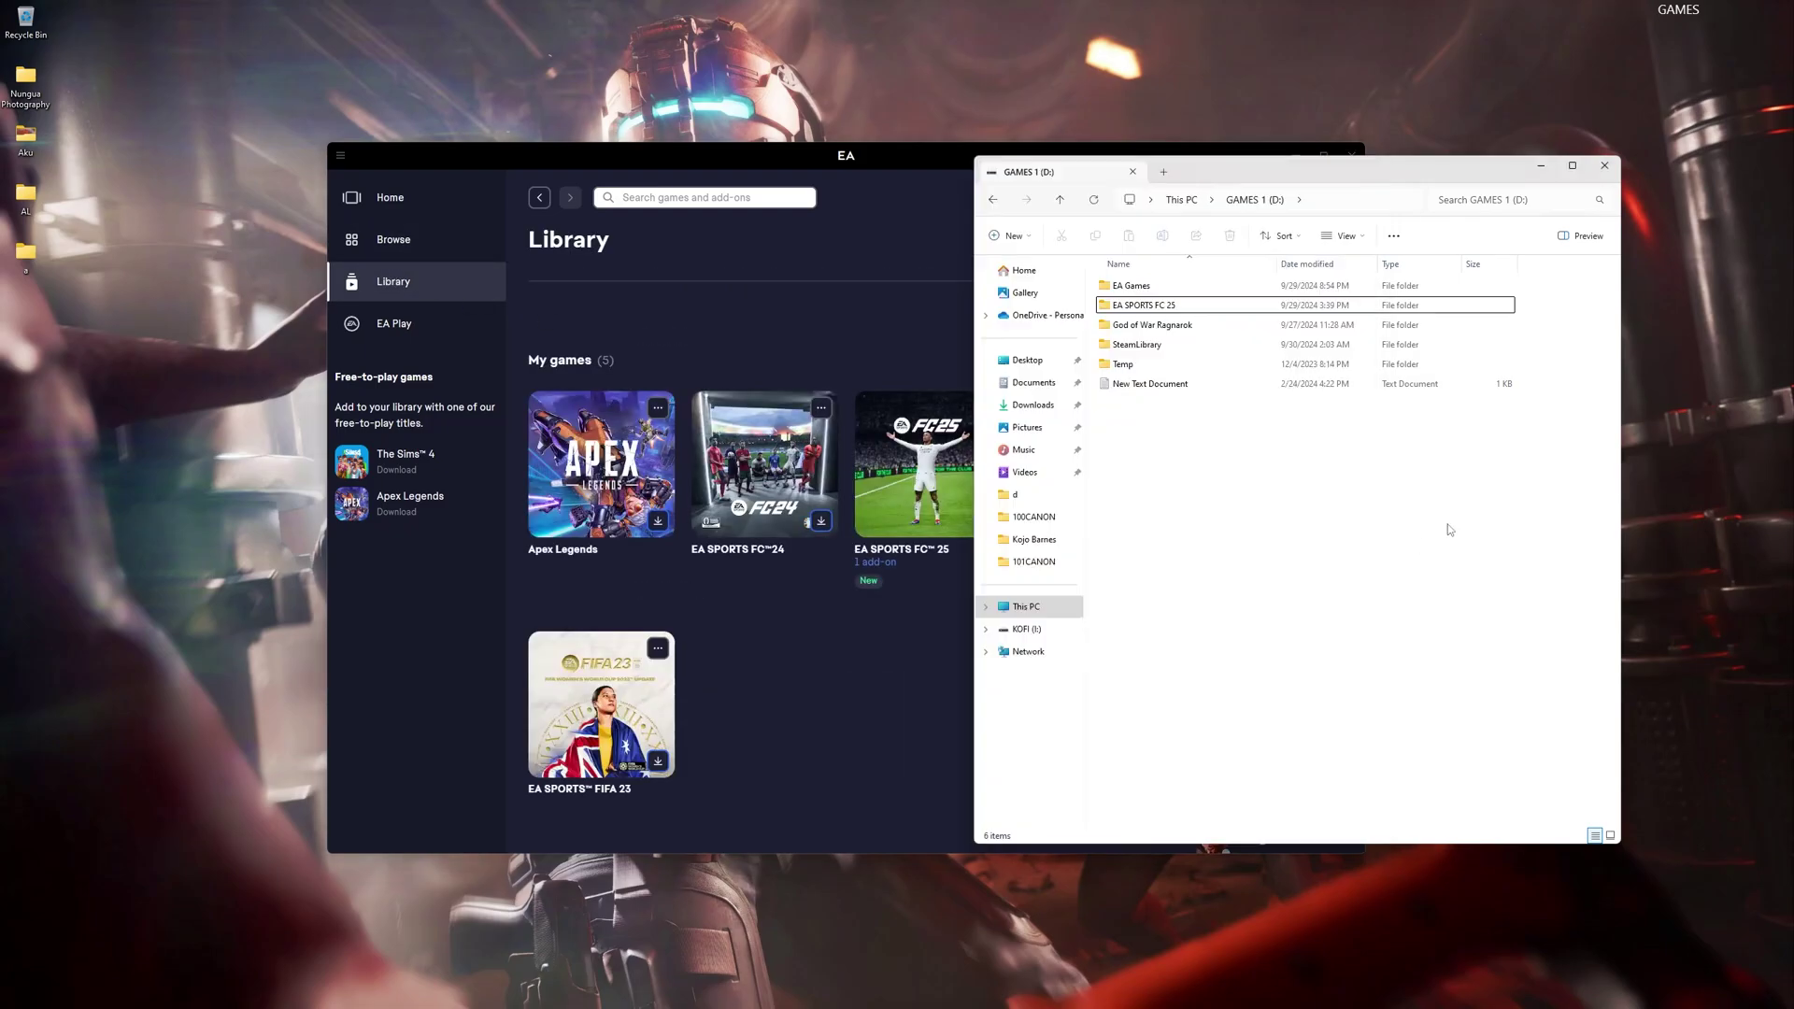
left_click(1152, 315)
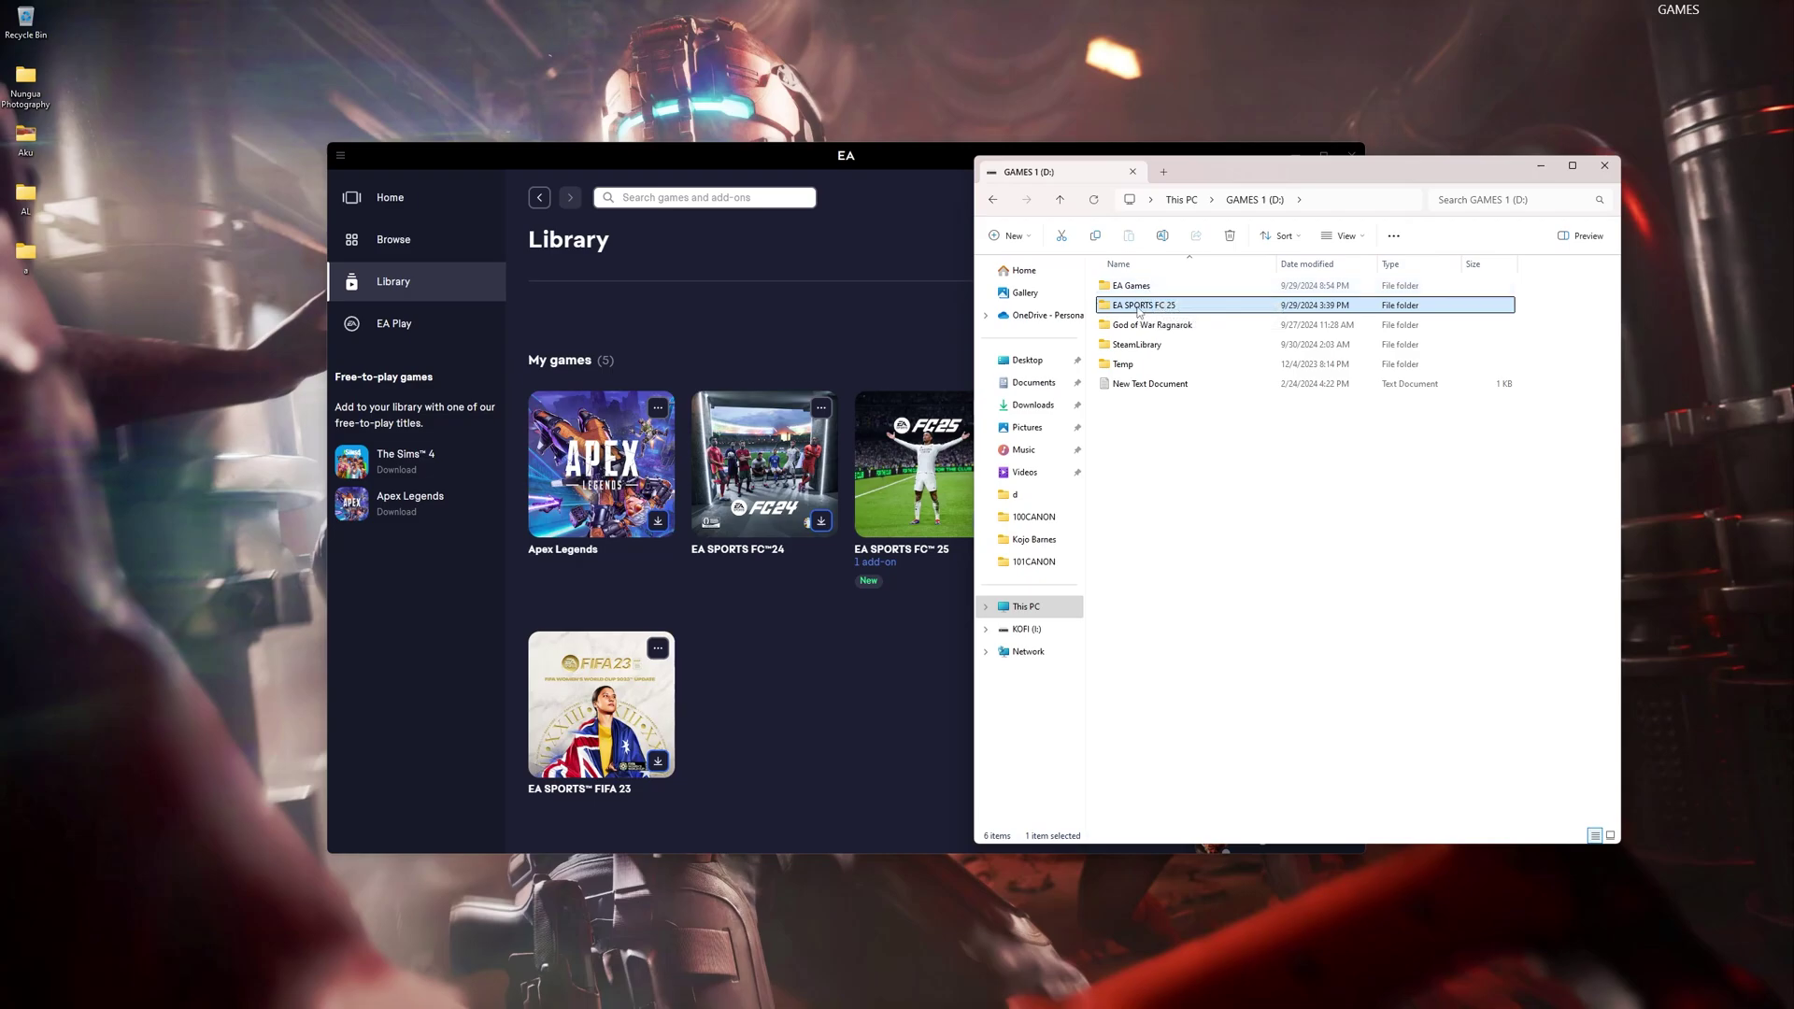
key("Delete")
double_click(1134, 286)
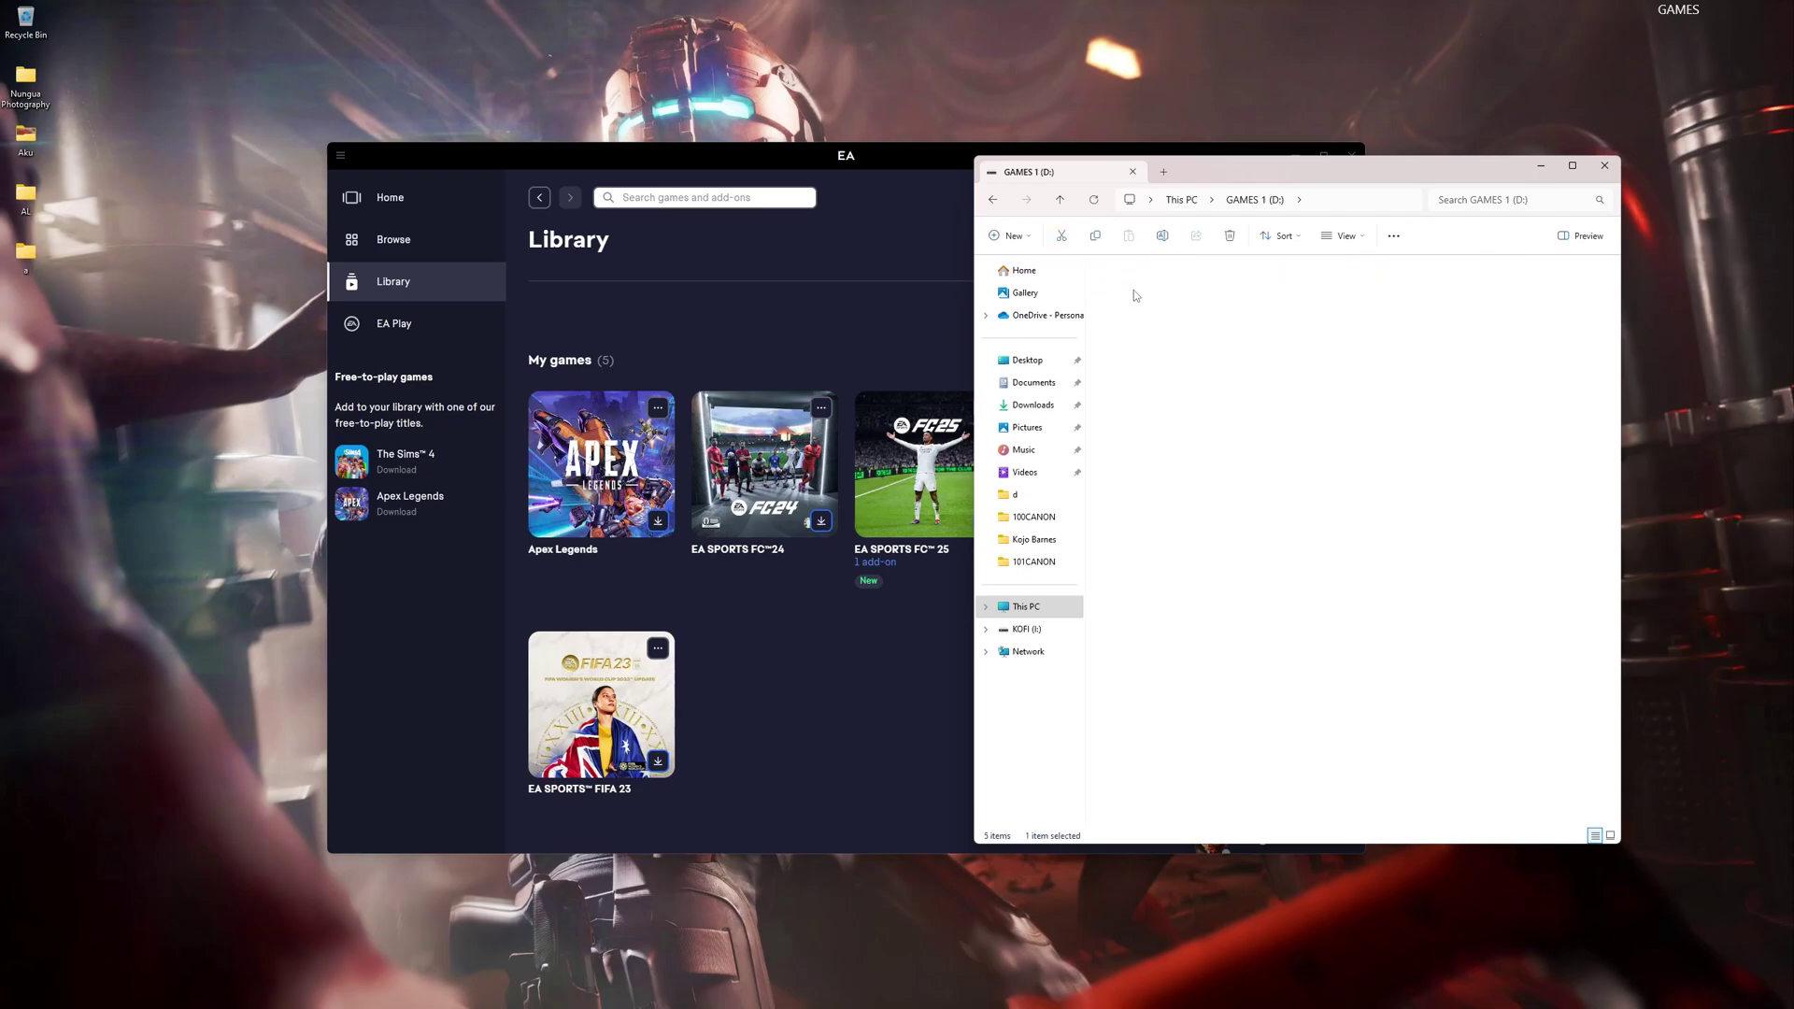
Start the Download for EA SPORTS FC 25 from its Library tile, toggling the desktop shortcut option
left_click(877, 331)
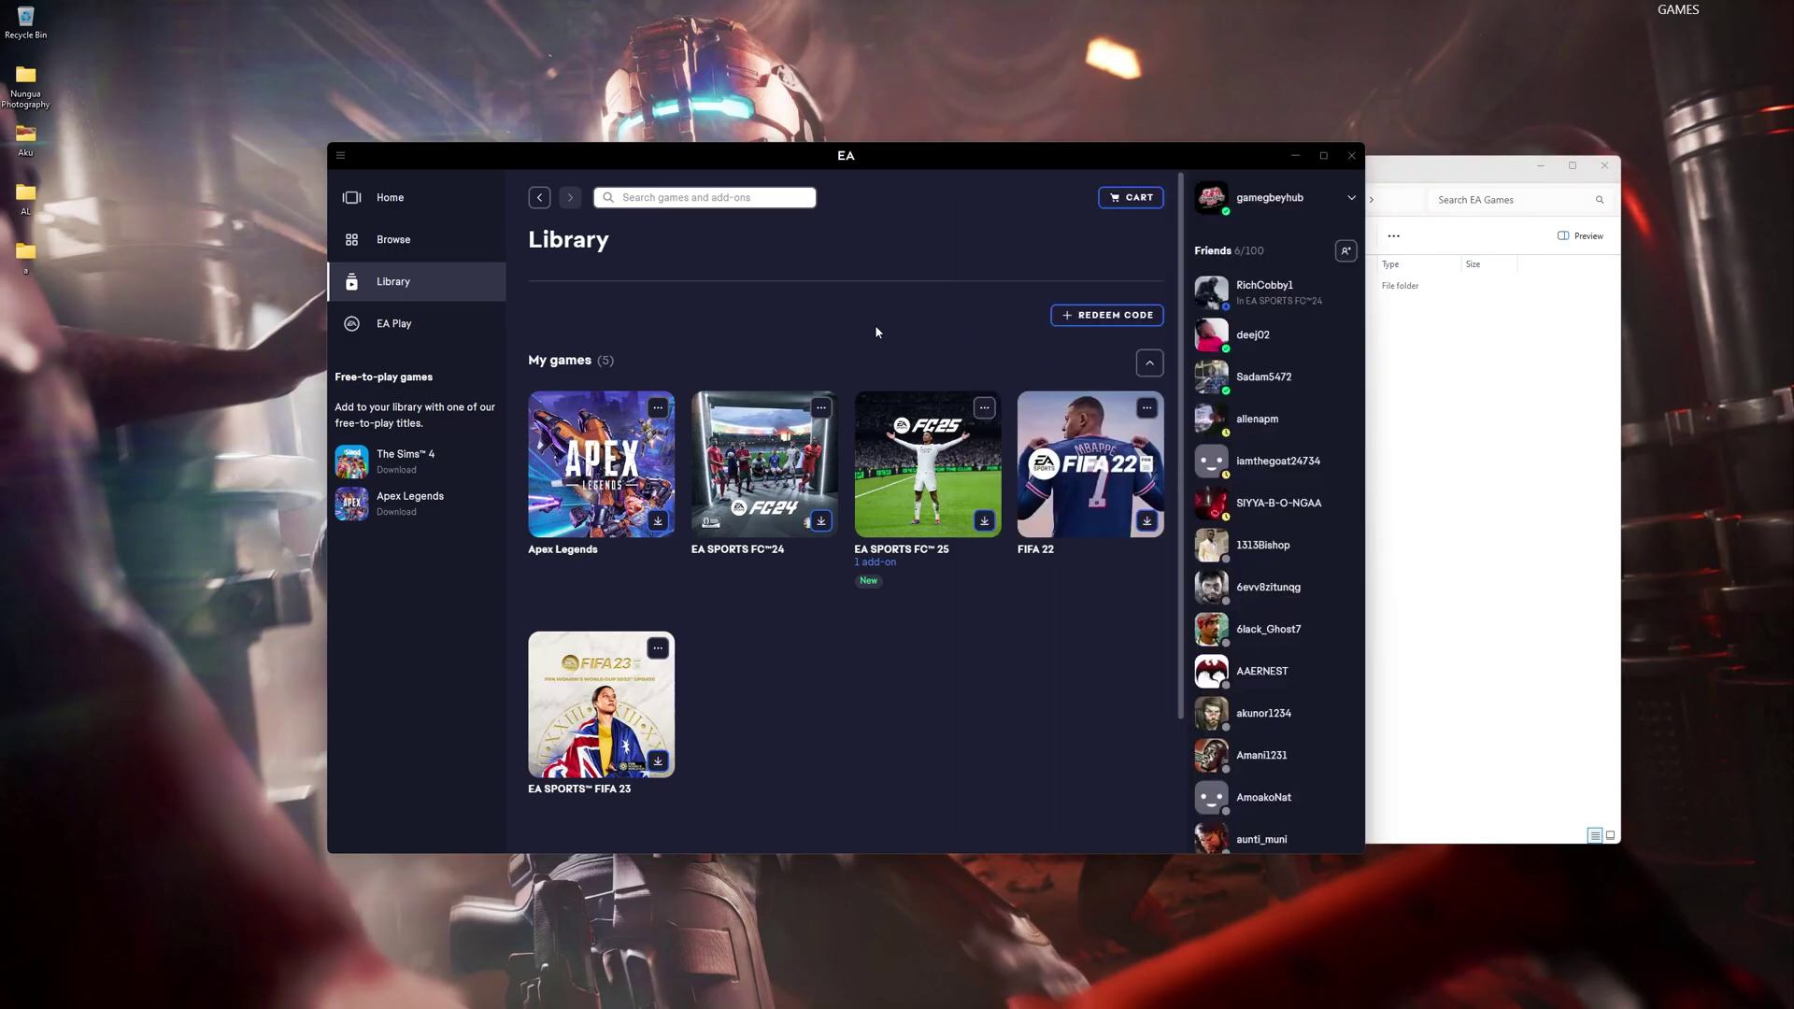
left_click(985, 405)
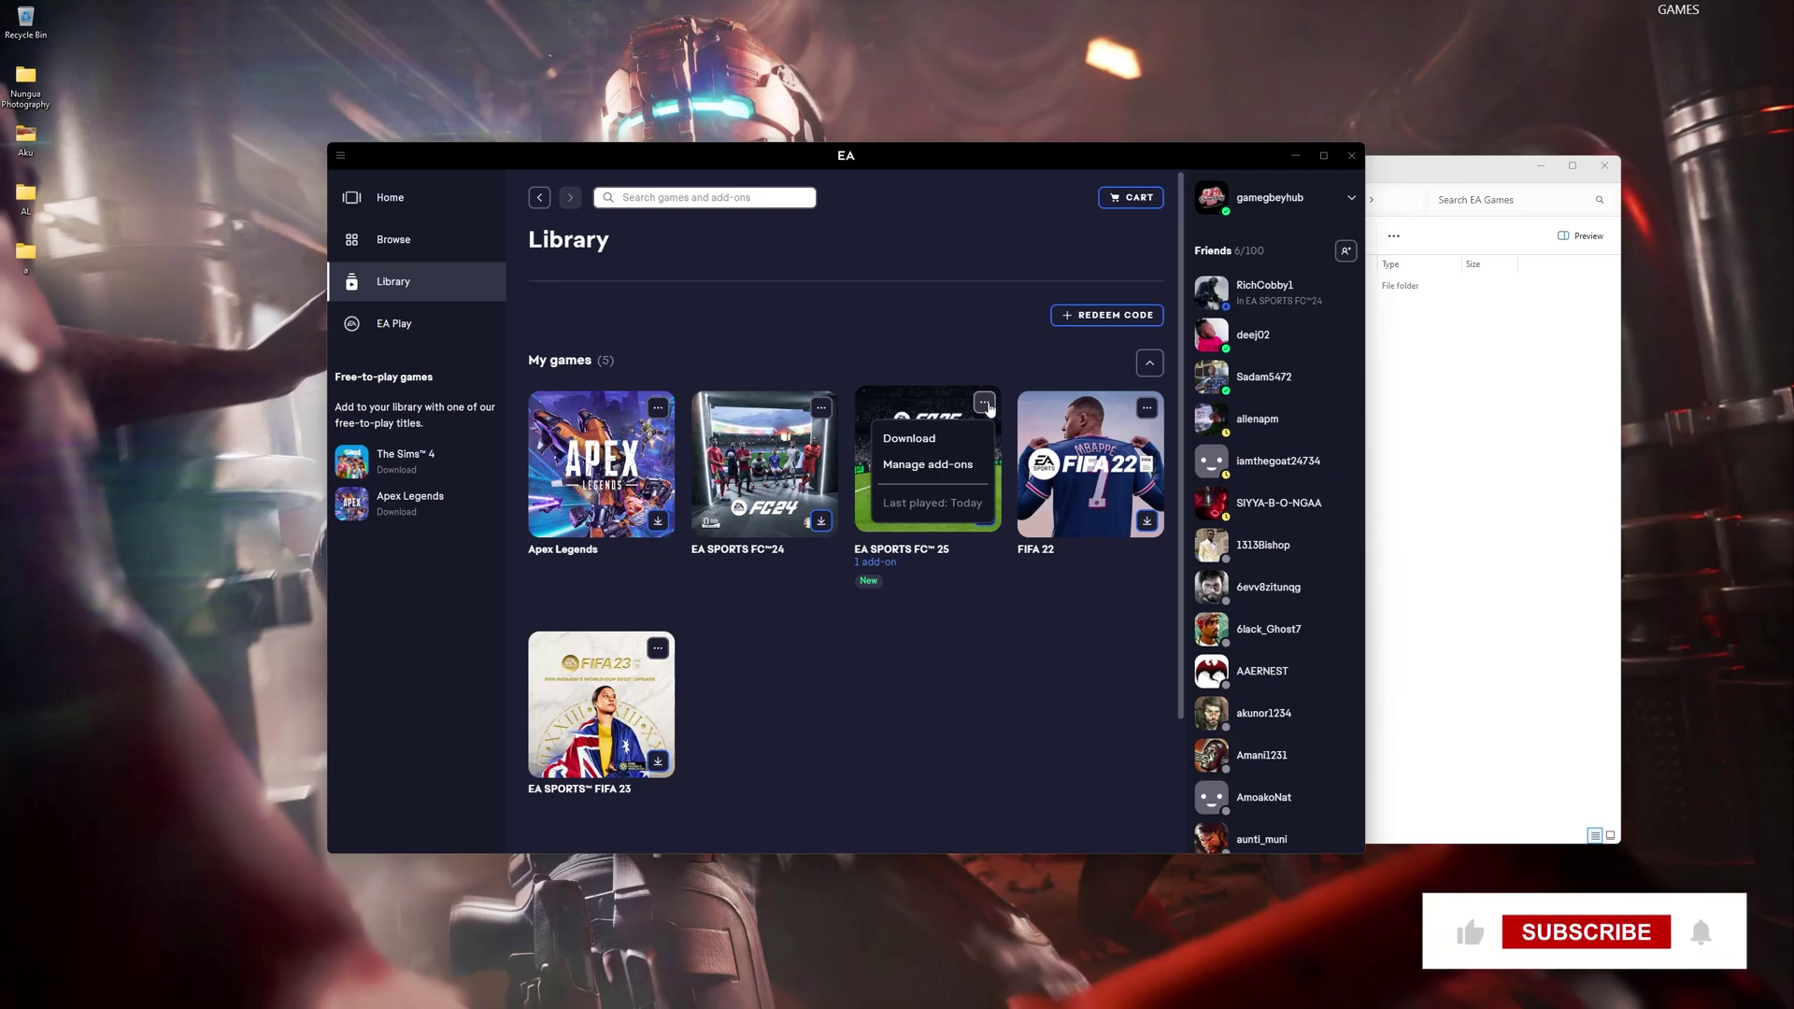
left_click(918, 440)
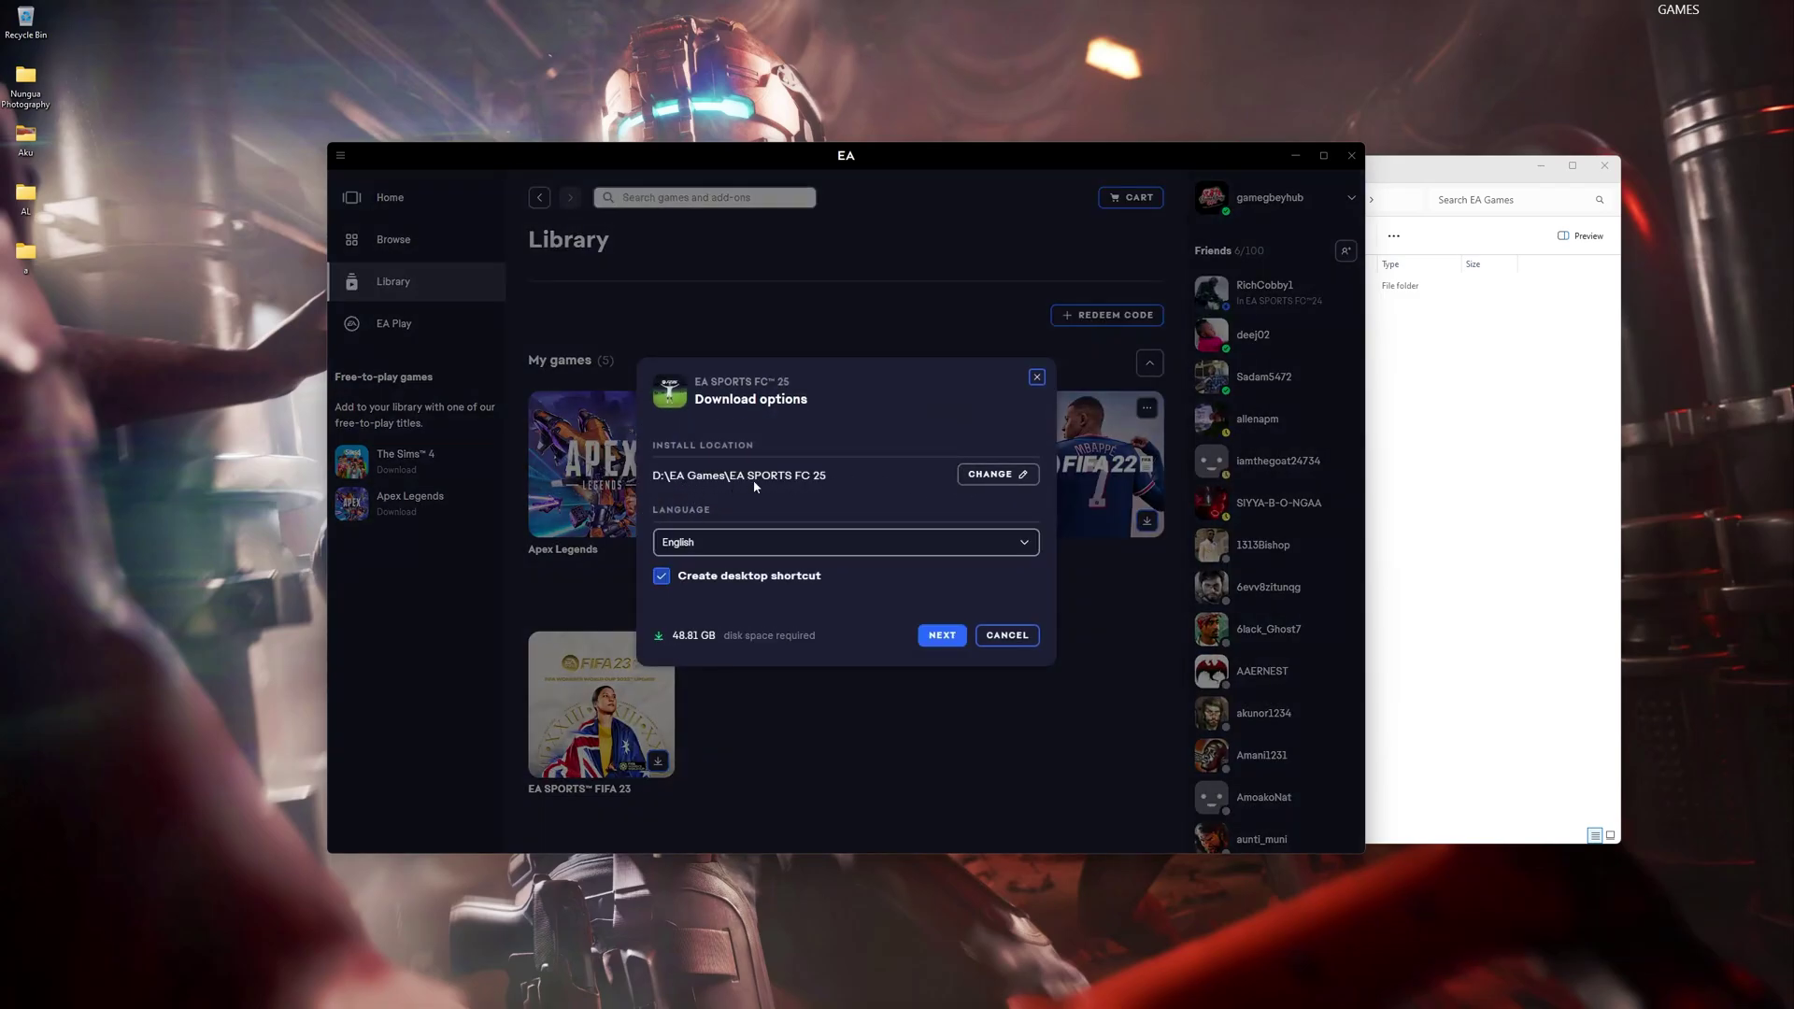
left_click(665, 578)
left_click(665, 578)
Disable the desktop shortcut and set the install folder to D:\EA Games\EA SPORTS FC 25, then continue
left_click(668, 579)
left_click(1008, 476)
double_click(854, 643)
left_click(841, 655)
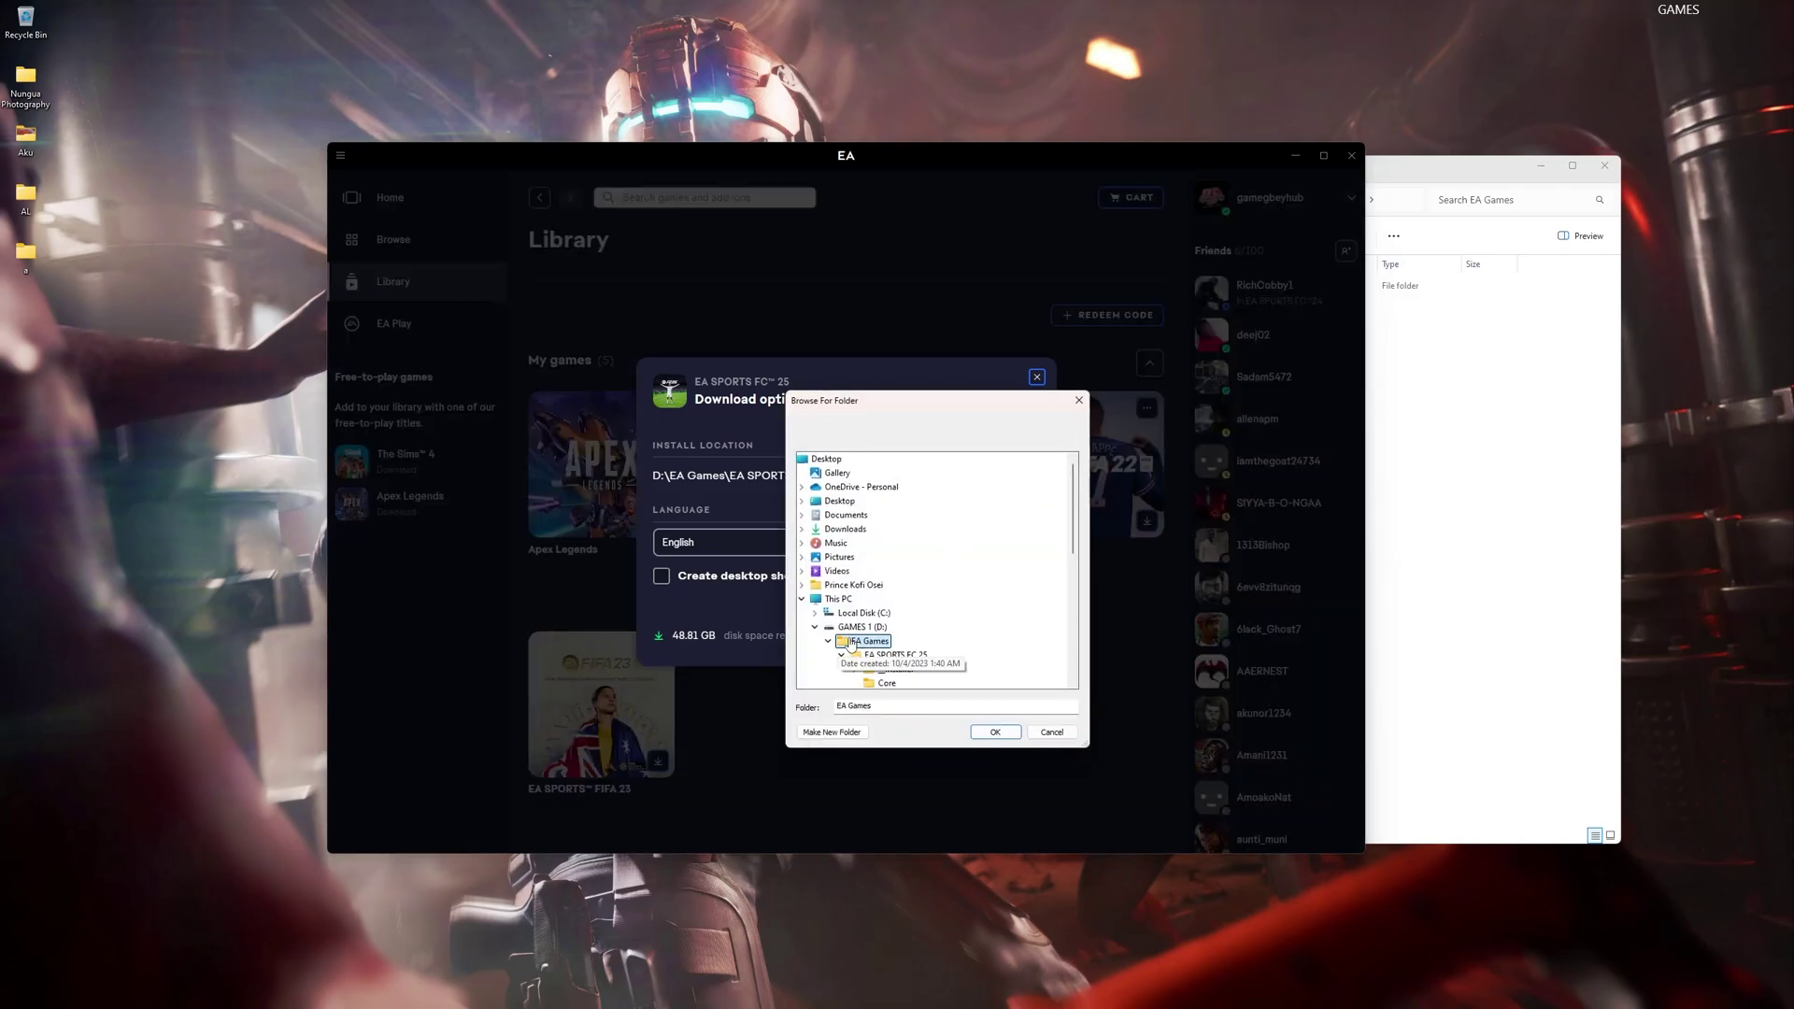
scroll(872, 643, "down", 1)
scroll(871, 643, "down", 2)
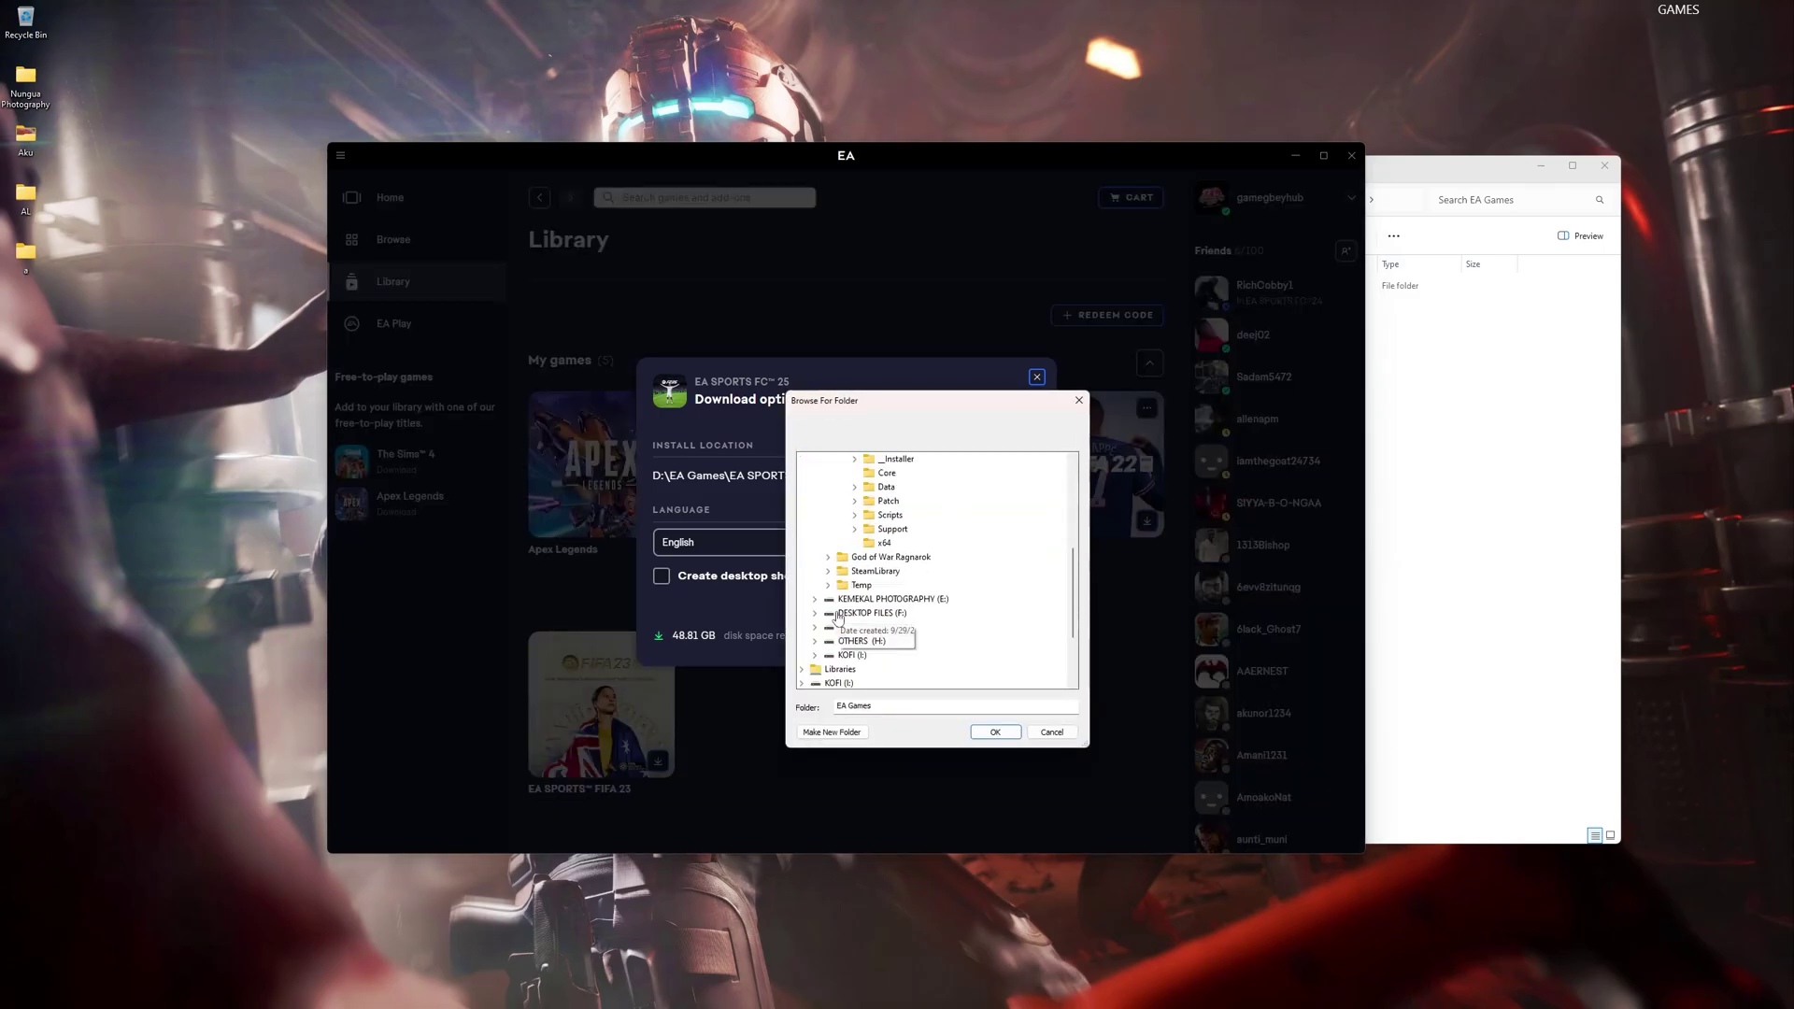
left_click(873, 530)
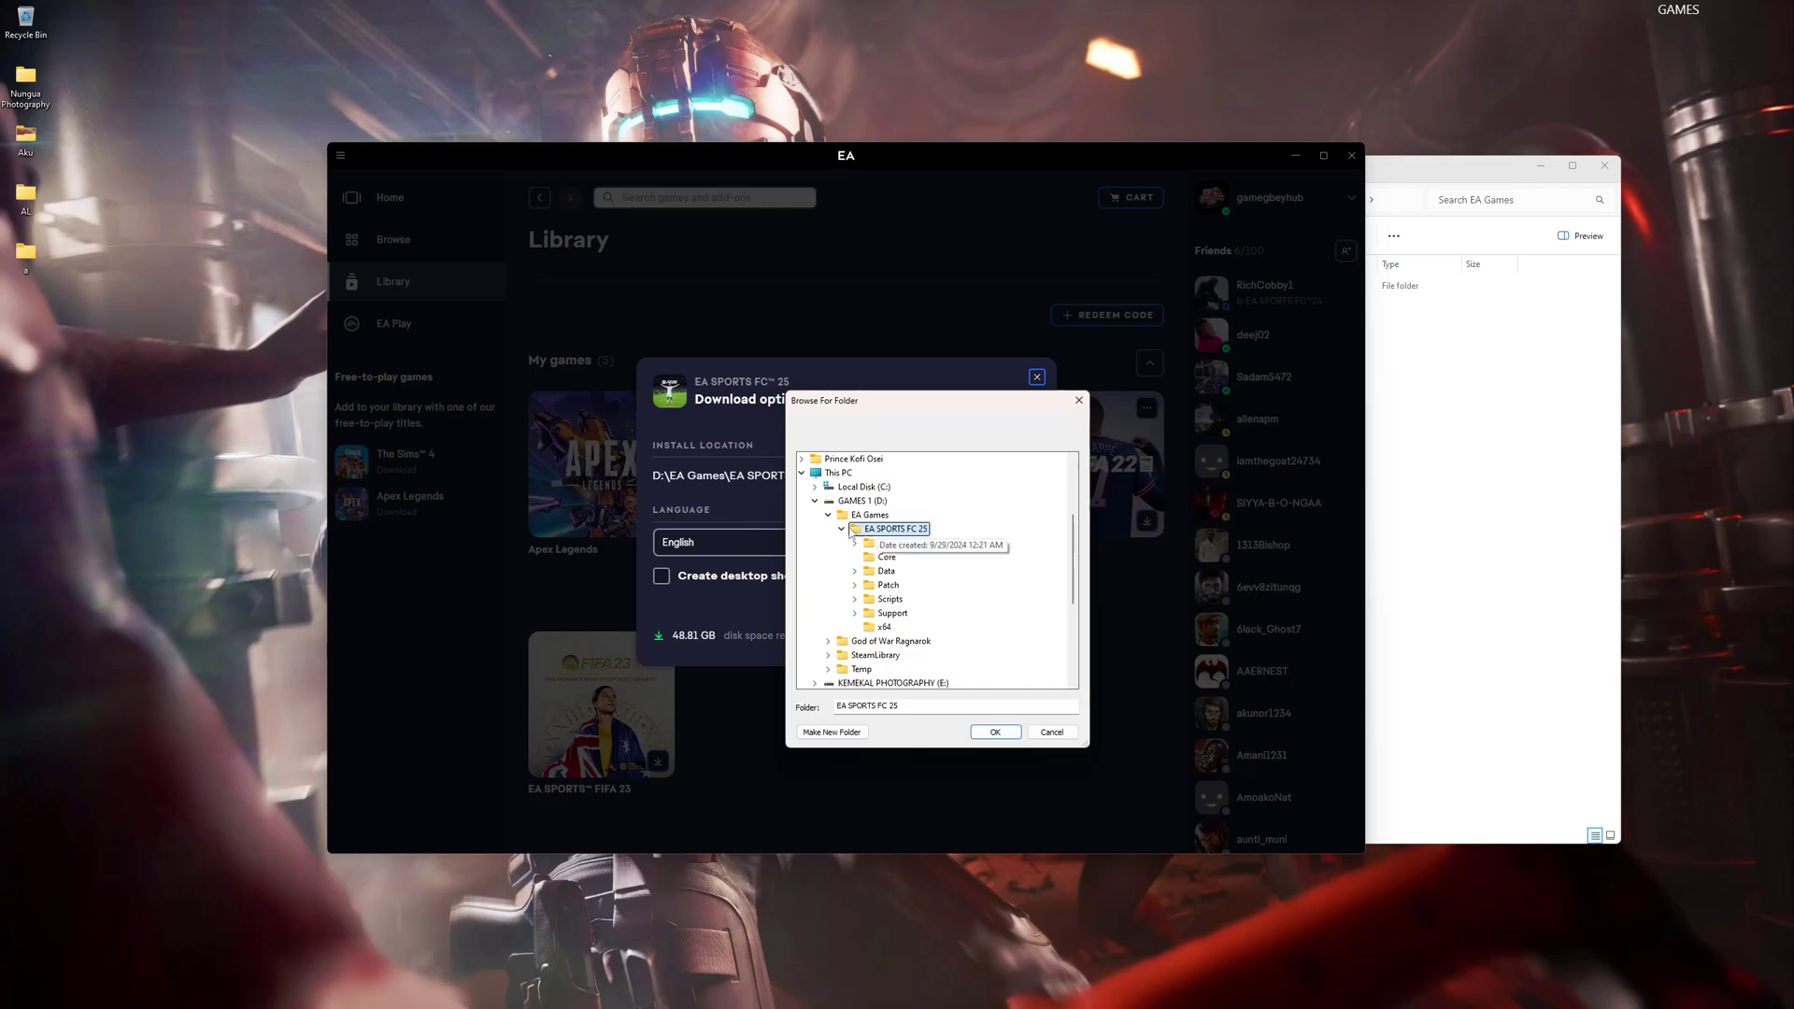
left_click(842, 530)
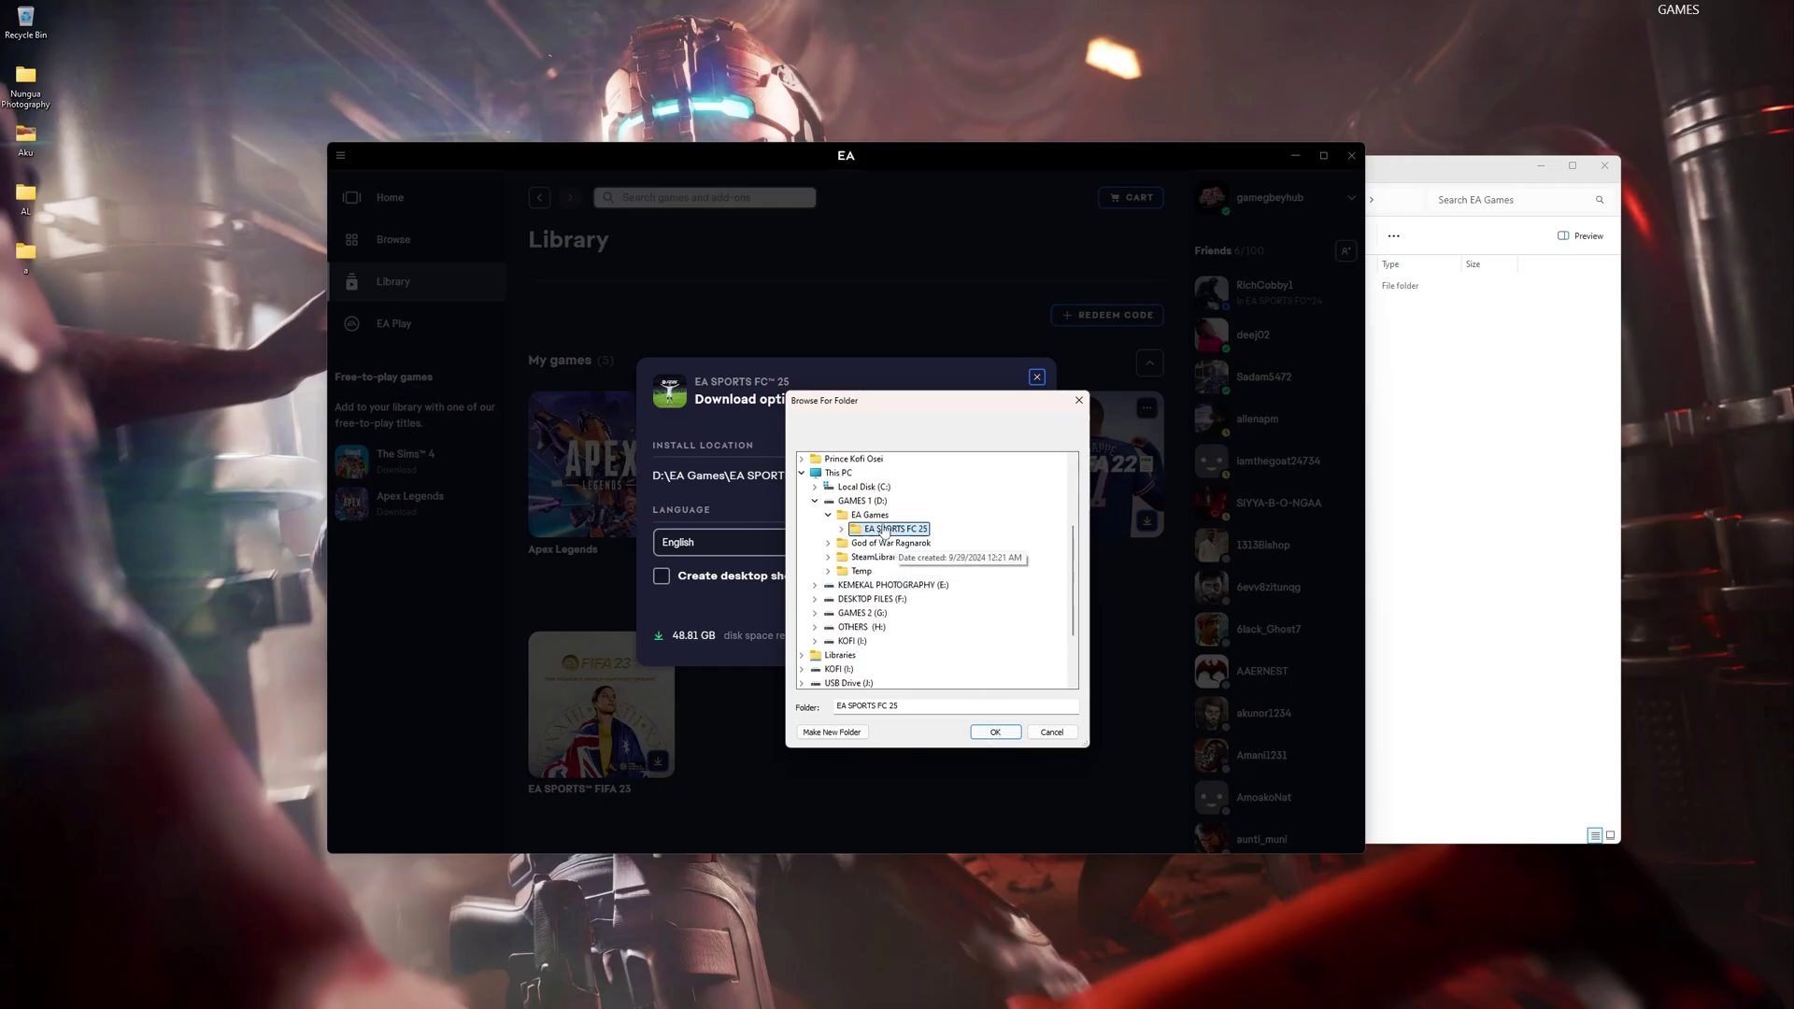
left_click(997, 737)
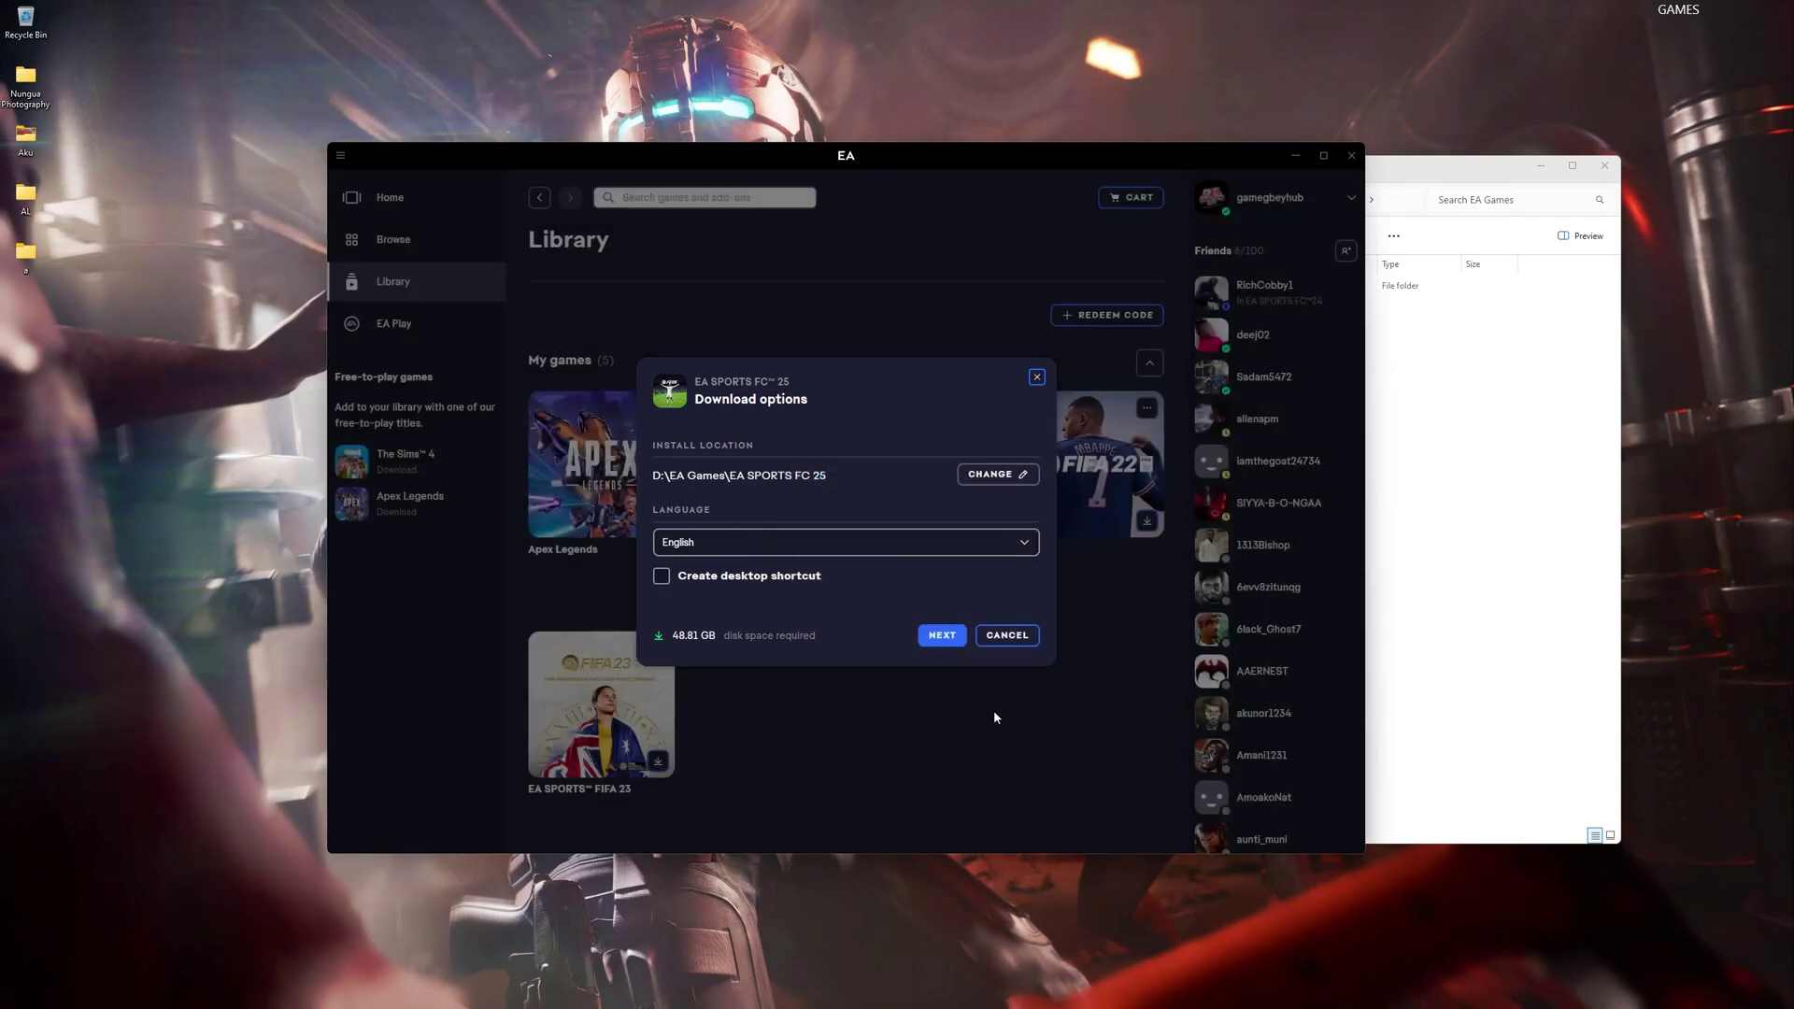
left_click(942, 633)
Accept the Terms of play and follow EA SPORTS FC 25's download in Download manager until complete
left_click(939, 701)
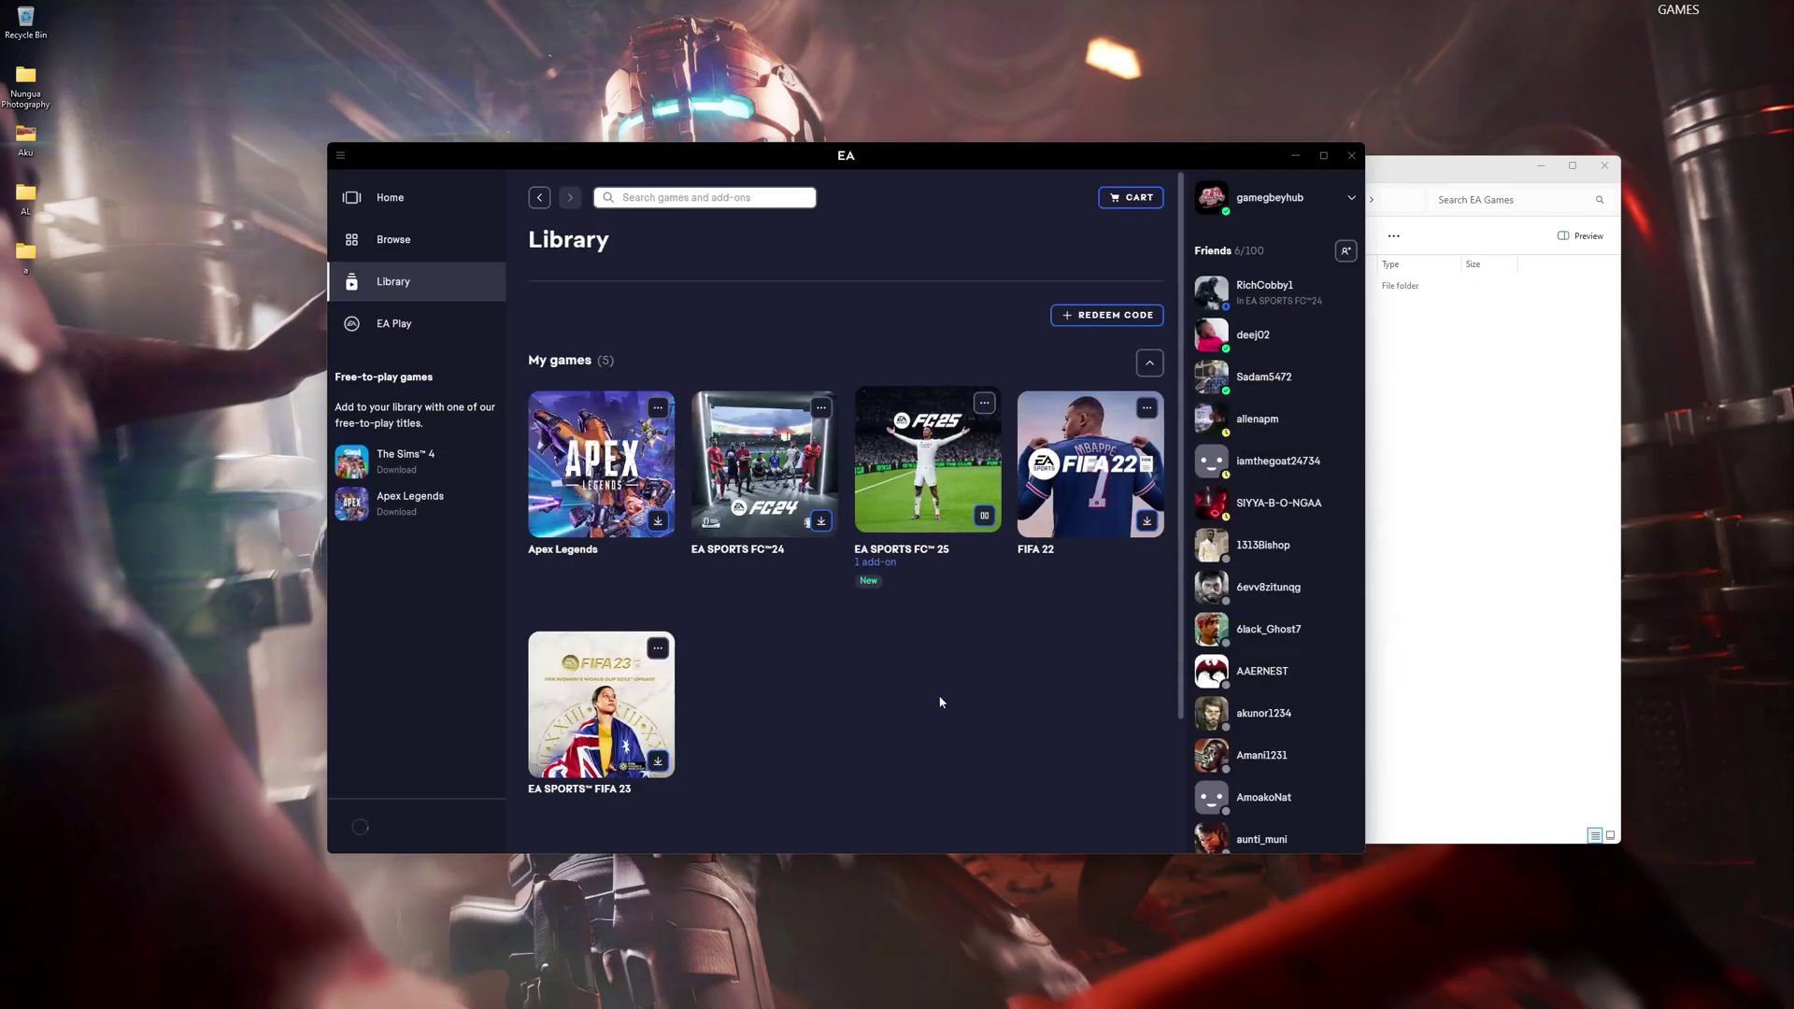
left_click(380, 809)
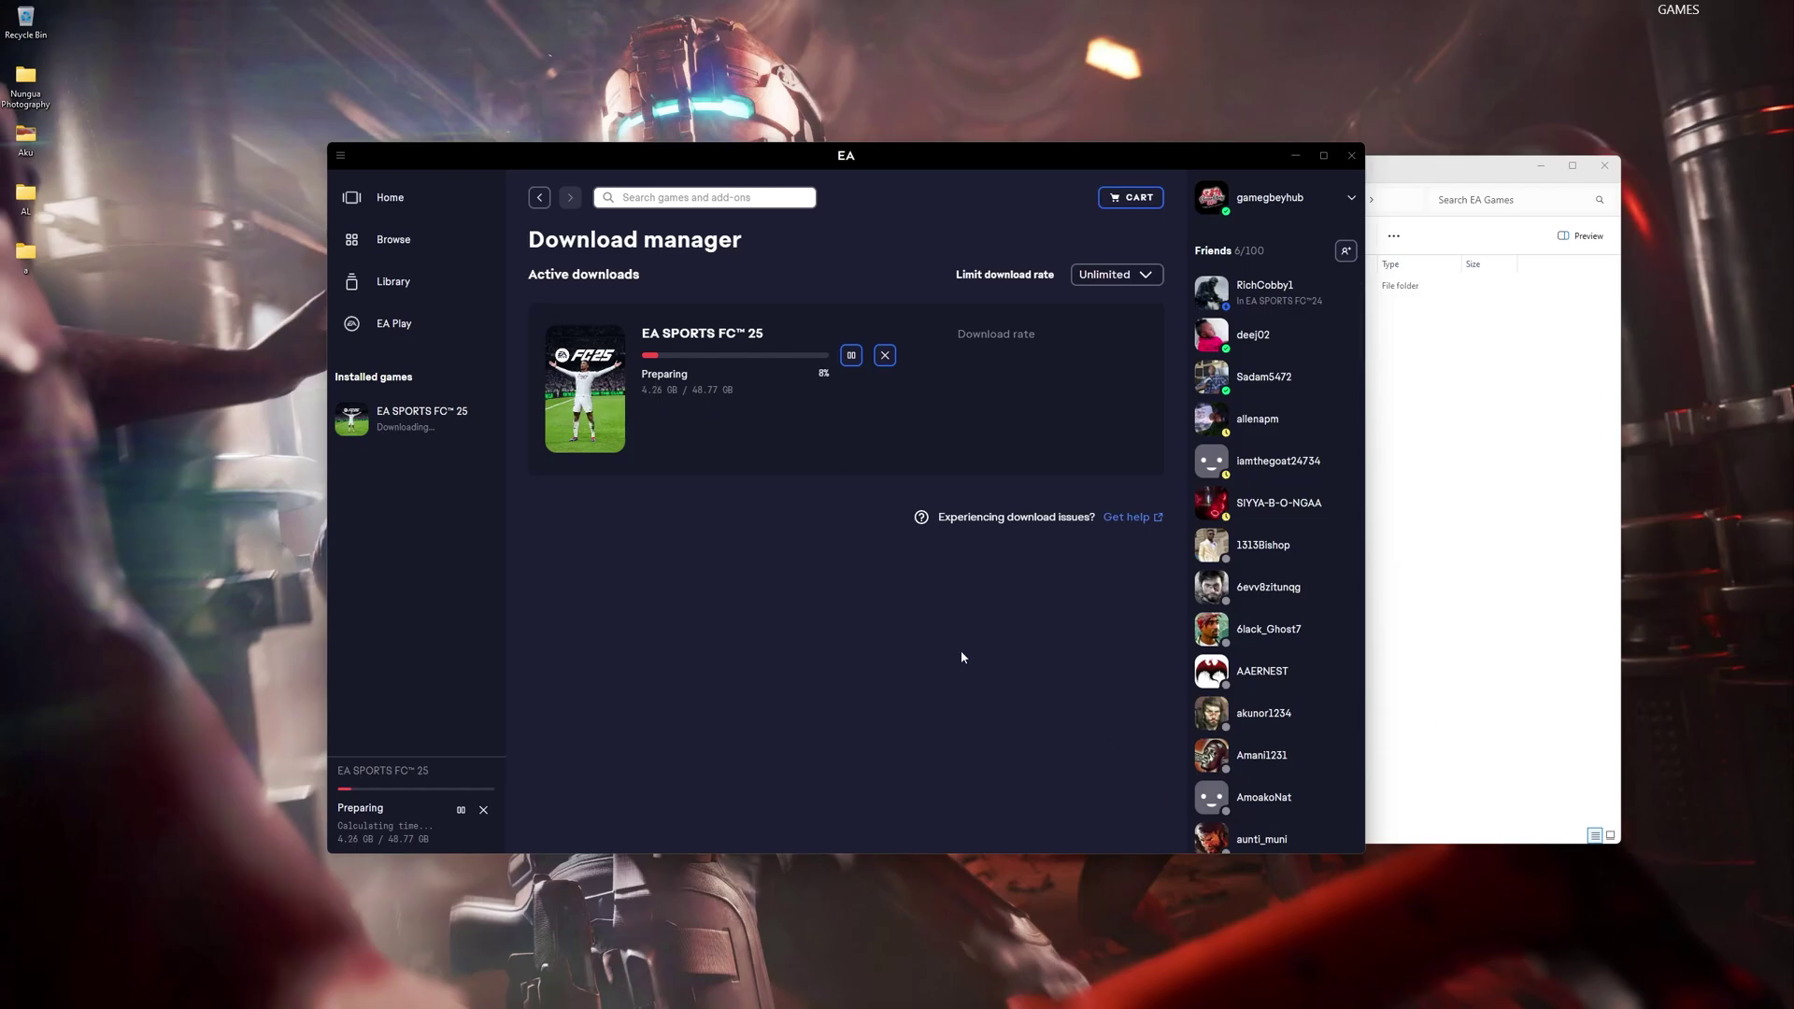
mouse_move(984, 998)
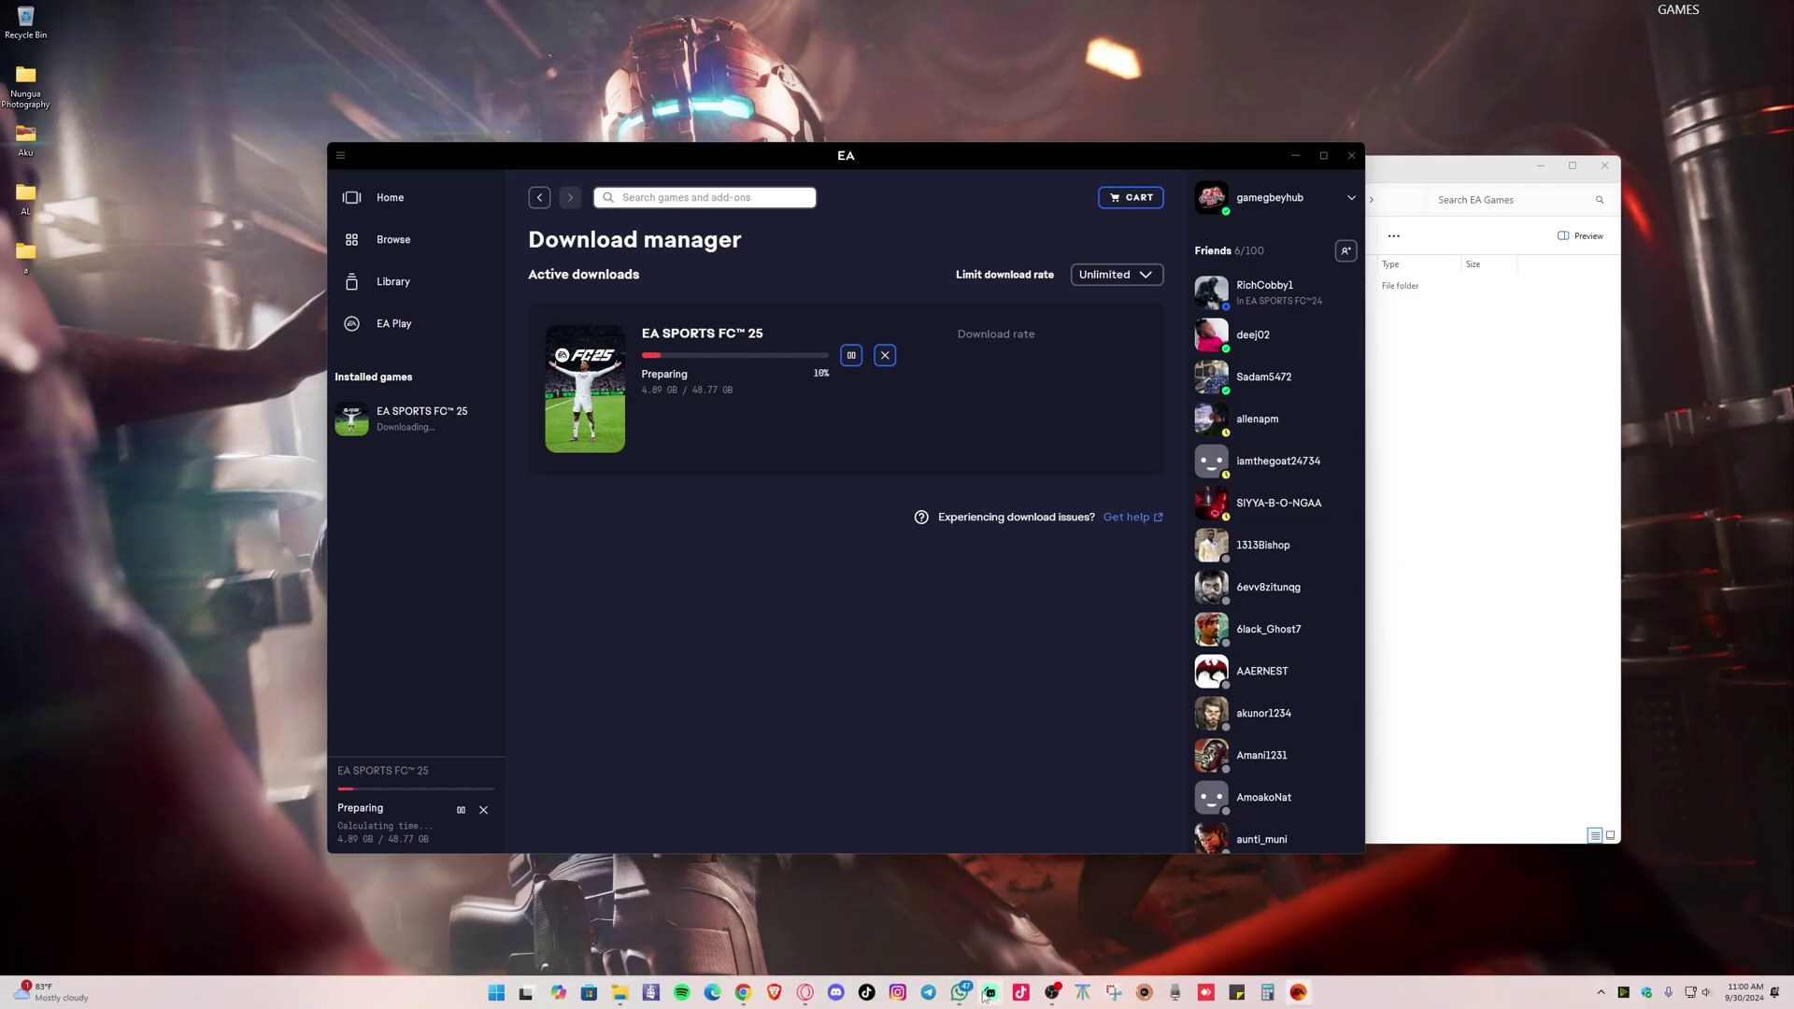
mouse_move(1059, 1005)
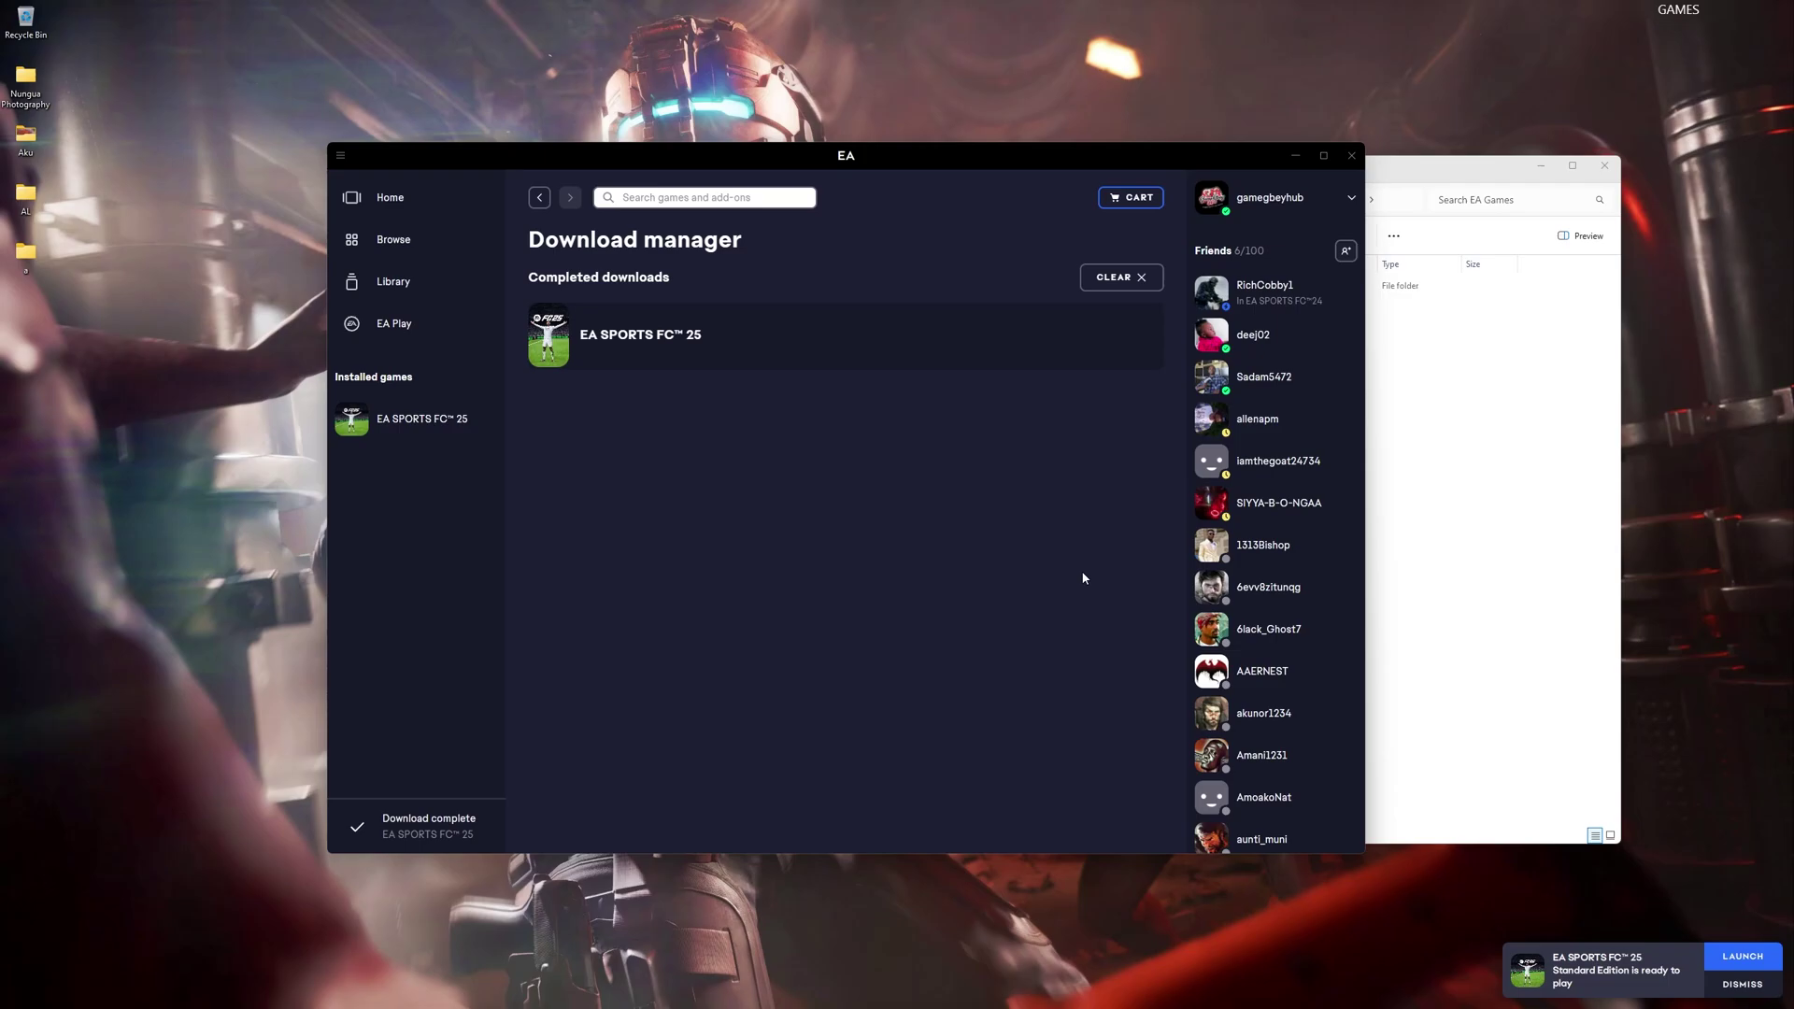
Clear the completed download and launch EA SPORTS FC 25 from the Library
left_click(1132, 277)
left_click(402, 290)
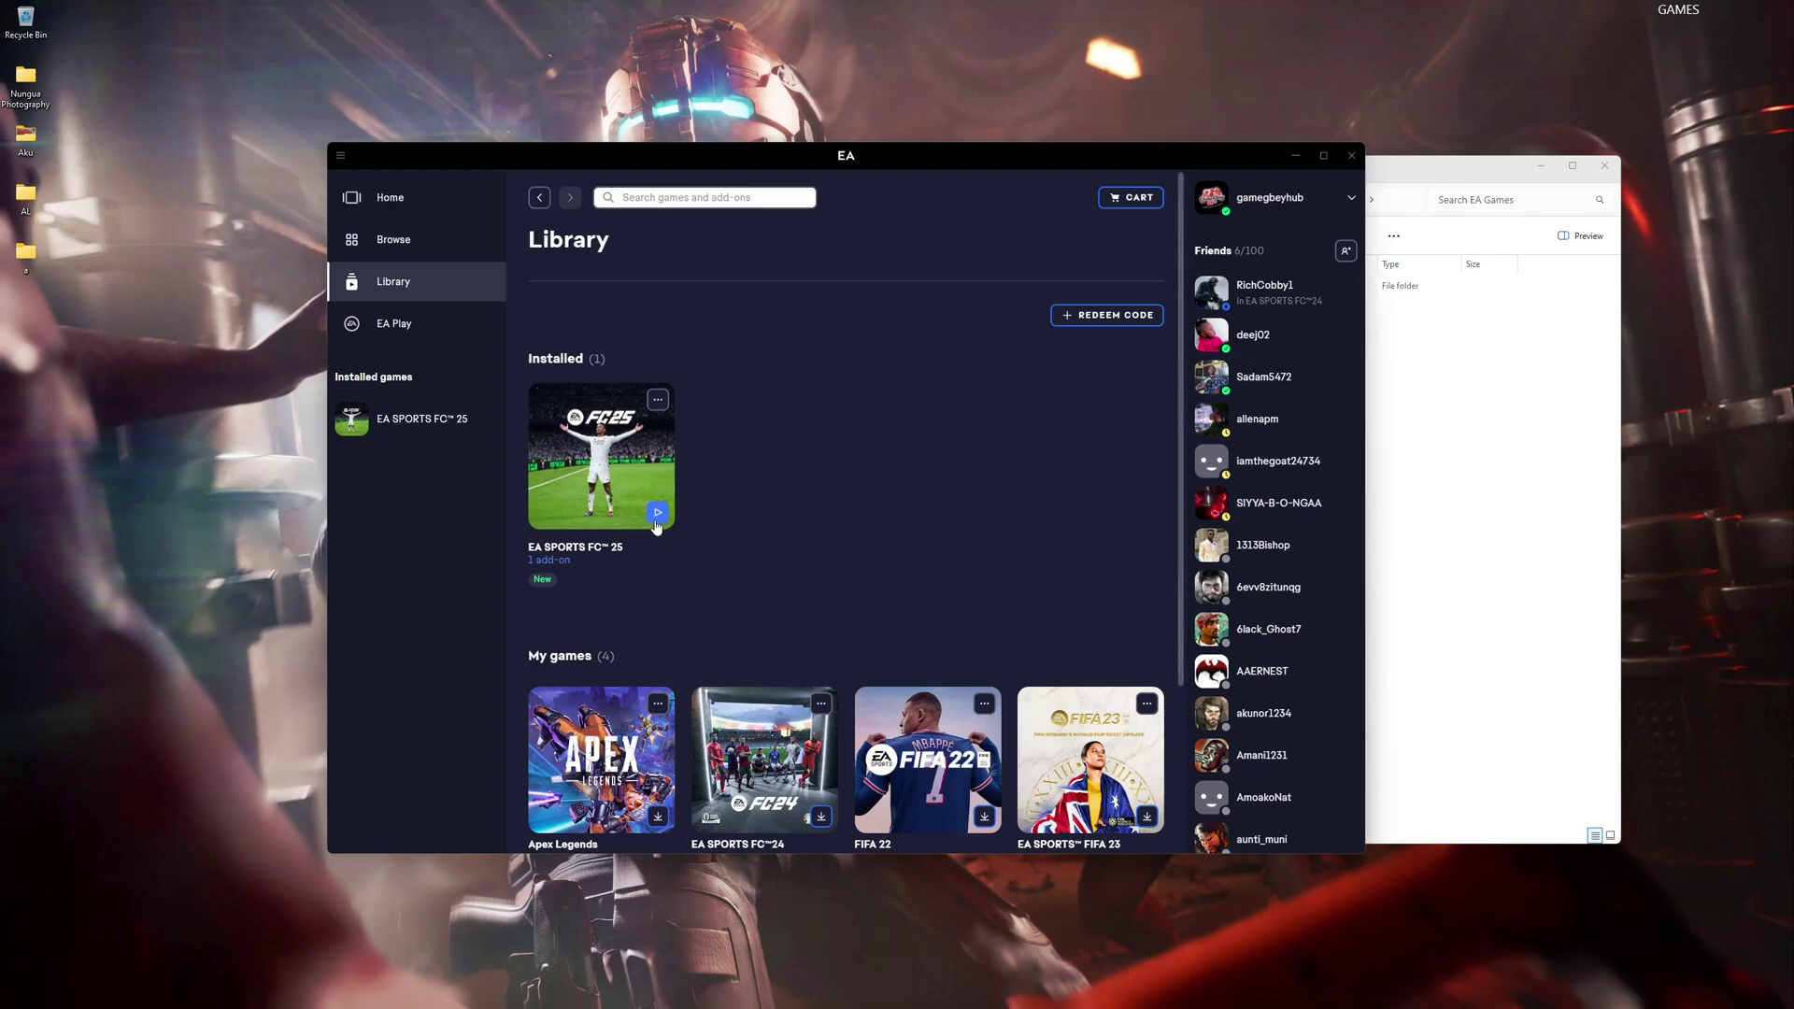
left_click(658, 514)
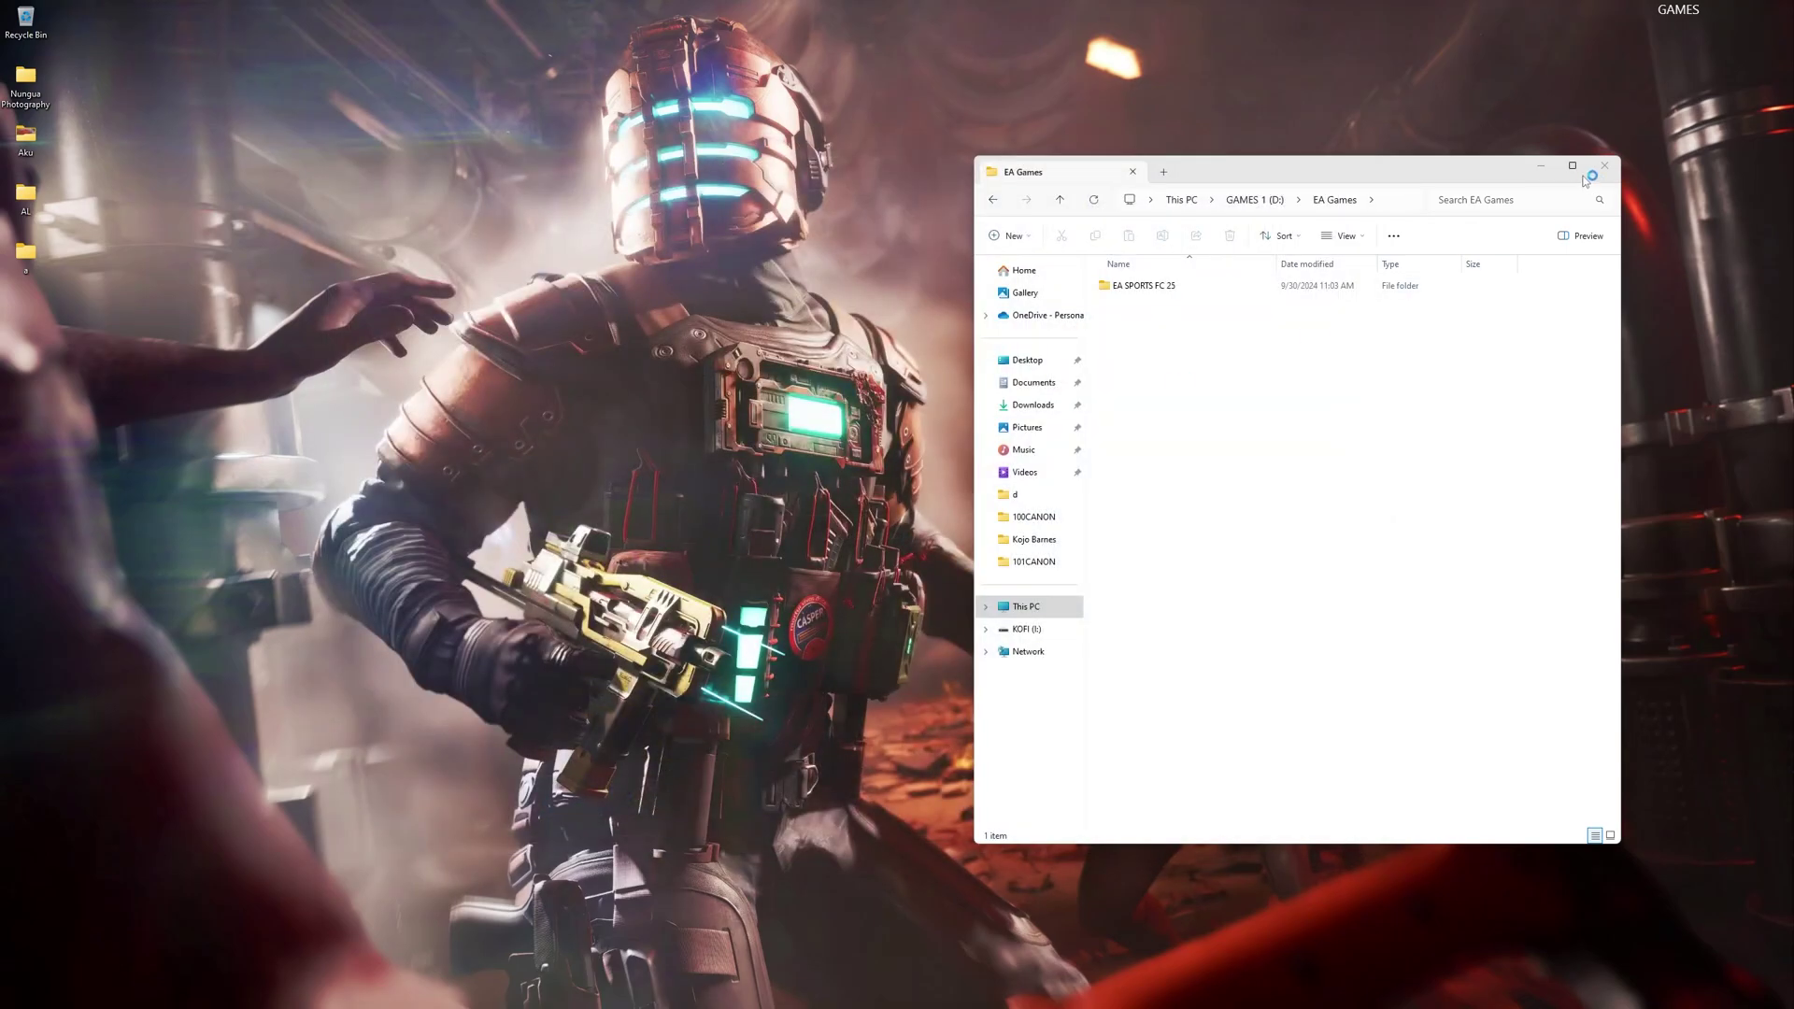
Minimize the File Explorer window showing D:\EA Games
left_click(1552, 169)
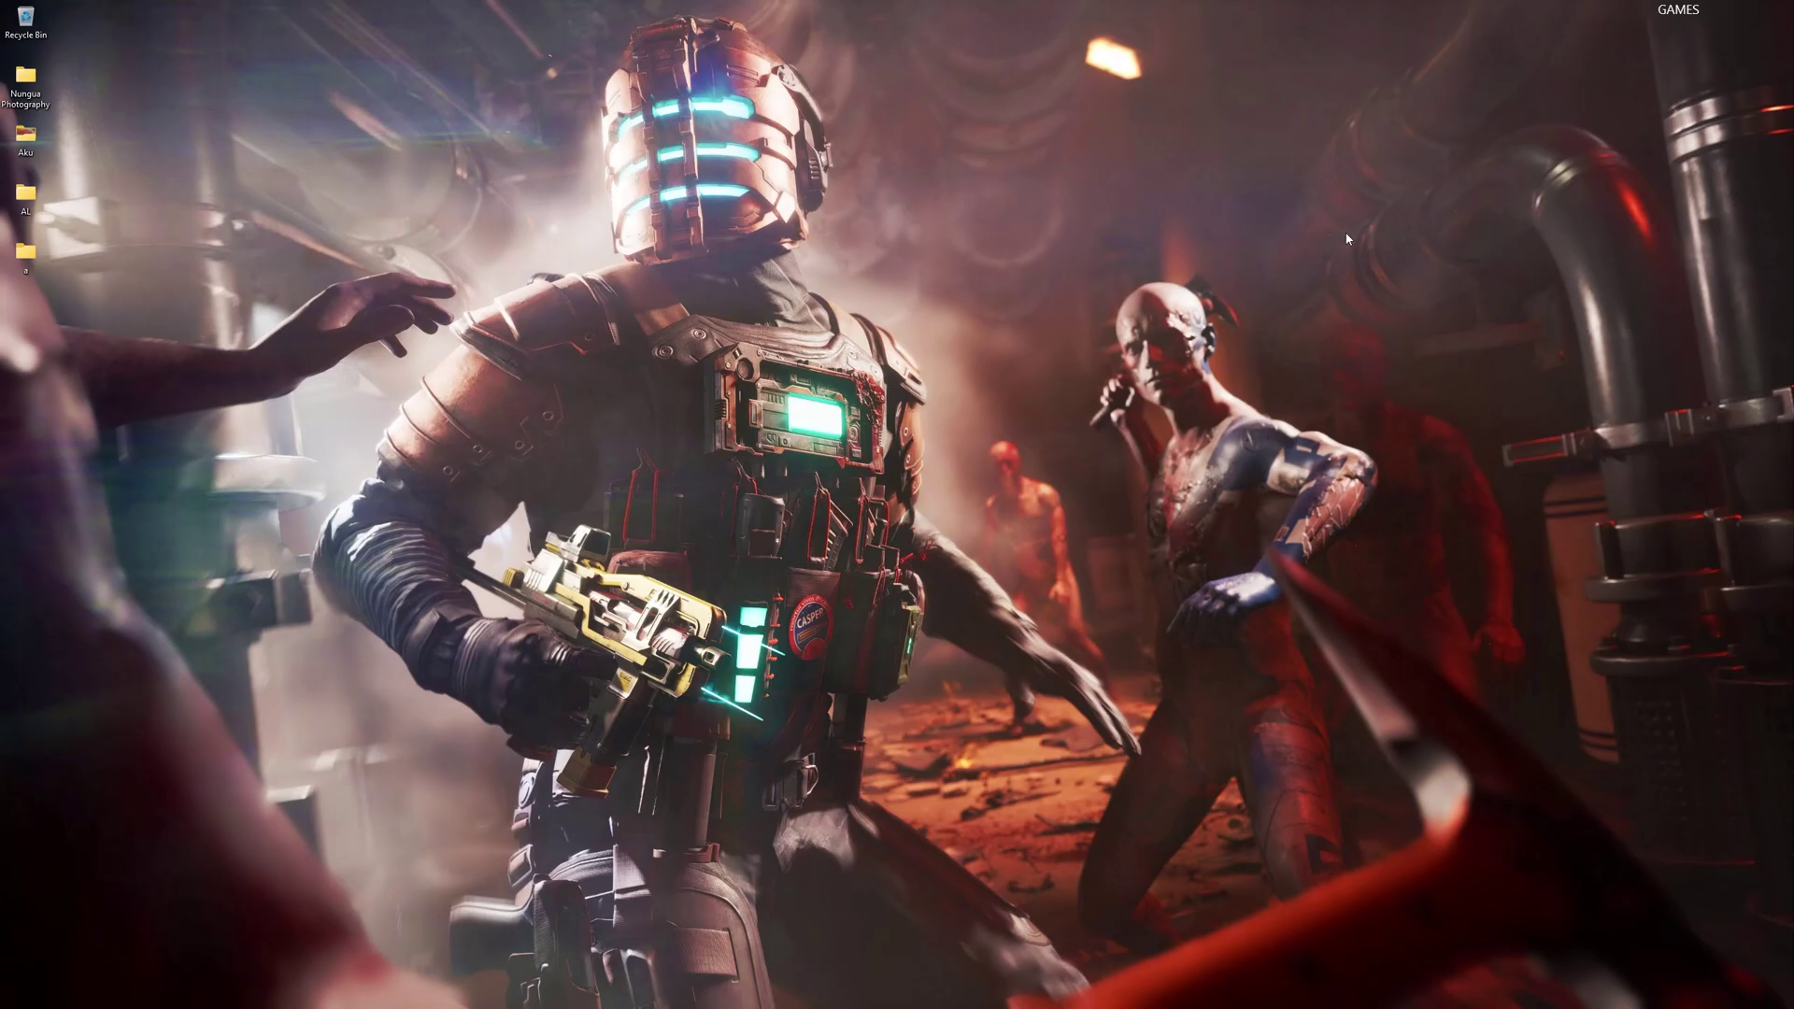